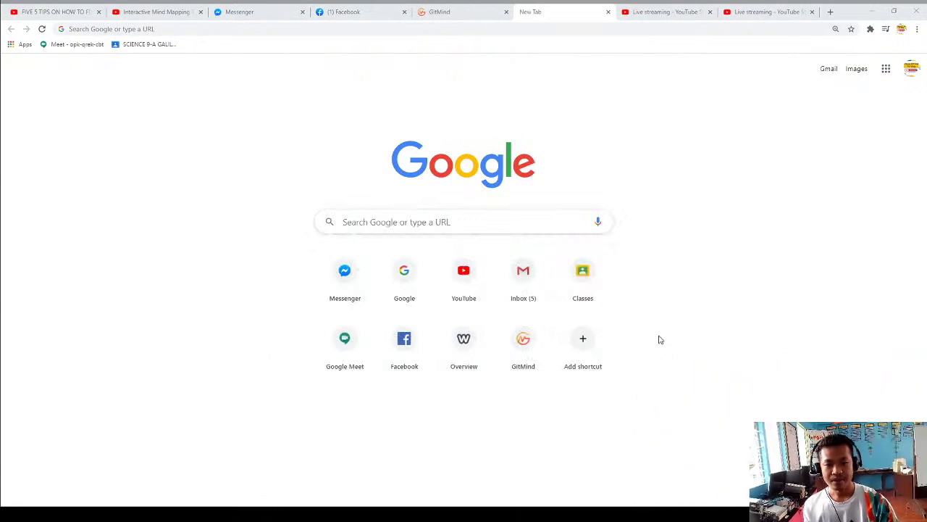
Open the gitmind.com homepage in the blank browser tab
{"action": "left_click", "coordinate": [321, 427]}
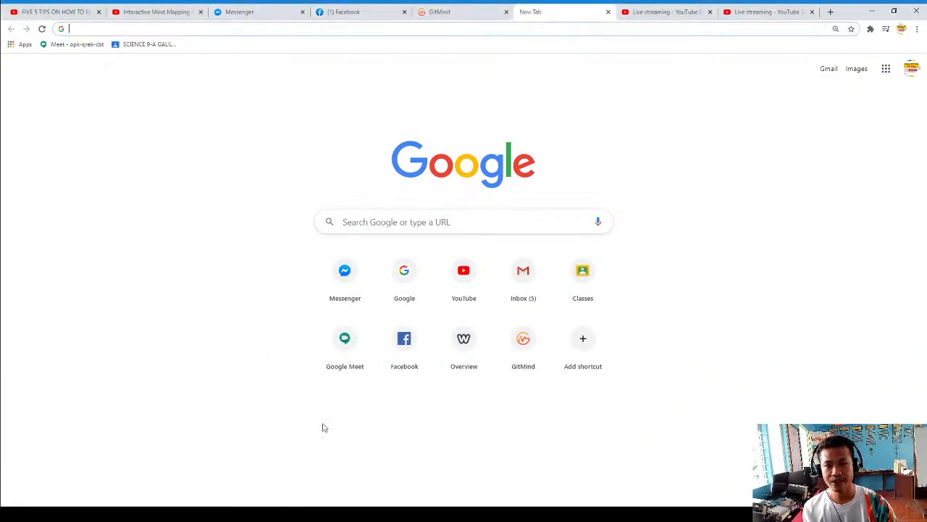
{"action": "left_click", "coordinate": [667, 10]}
{"action": "left_click", "coordinate": [584, 10]}
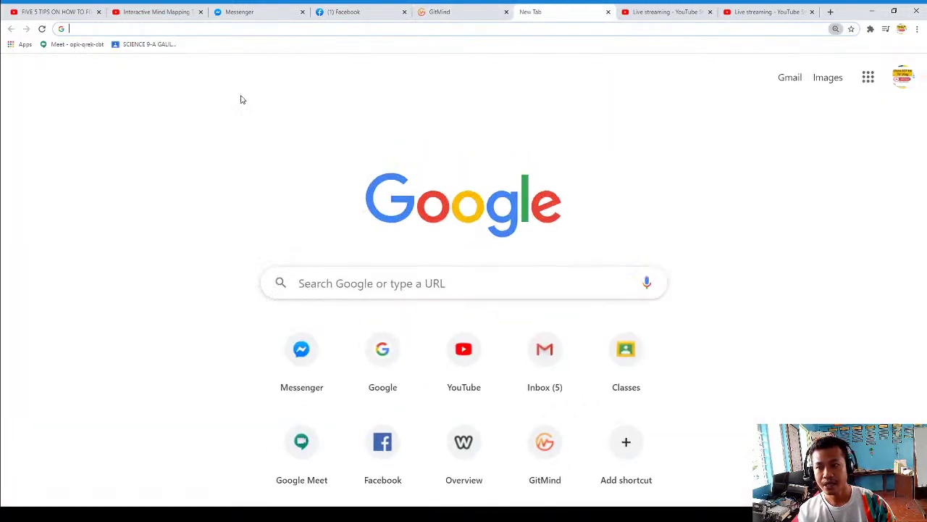
{"action": "left_click", "coordinate": [144, 29]}
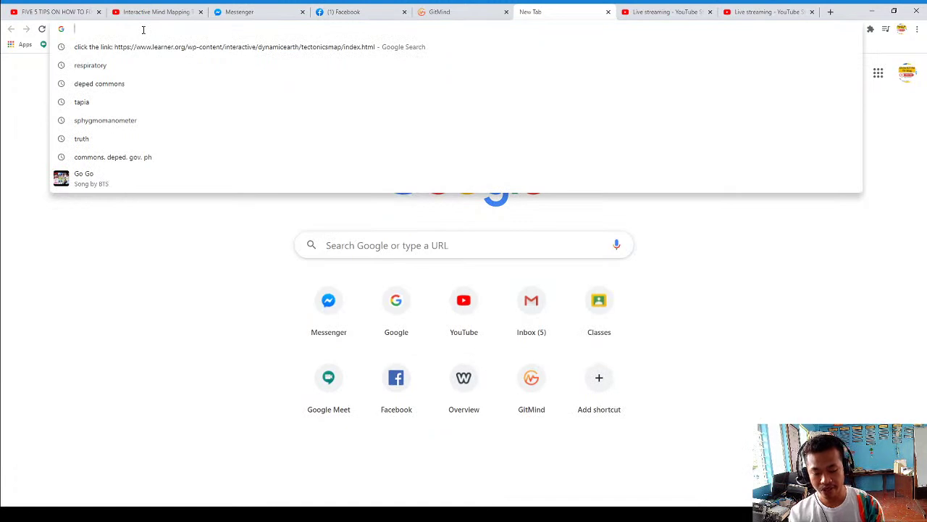
{"action": "type", "text": "gitm"}
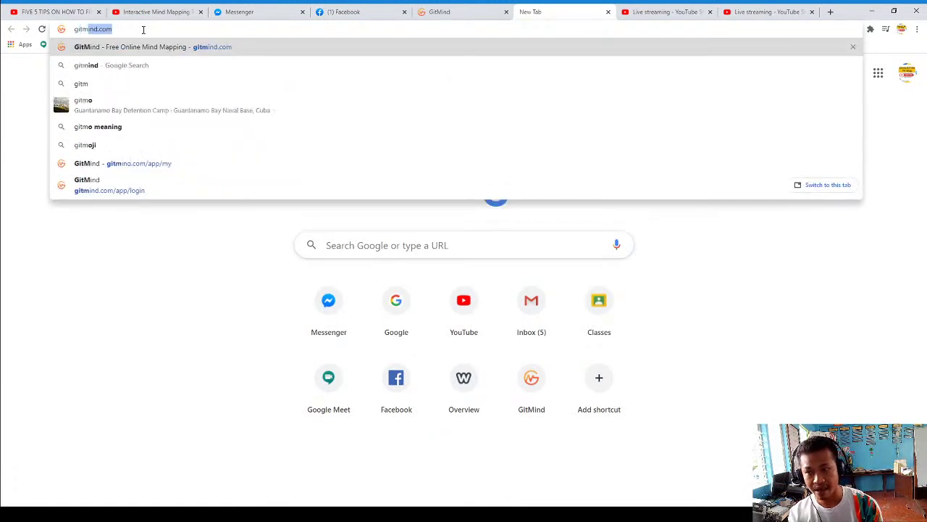
{"action": "type", "text": "ind.com"}
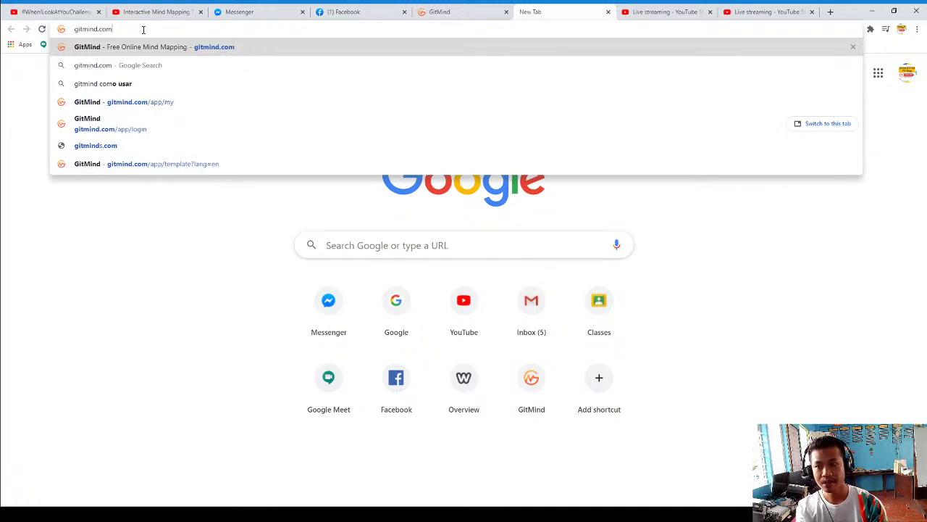
{"action": "key", "text": "Return"}
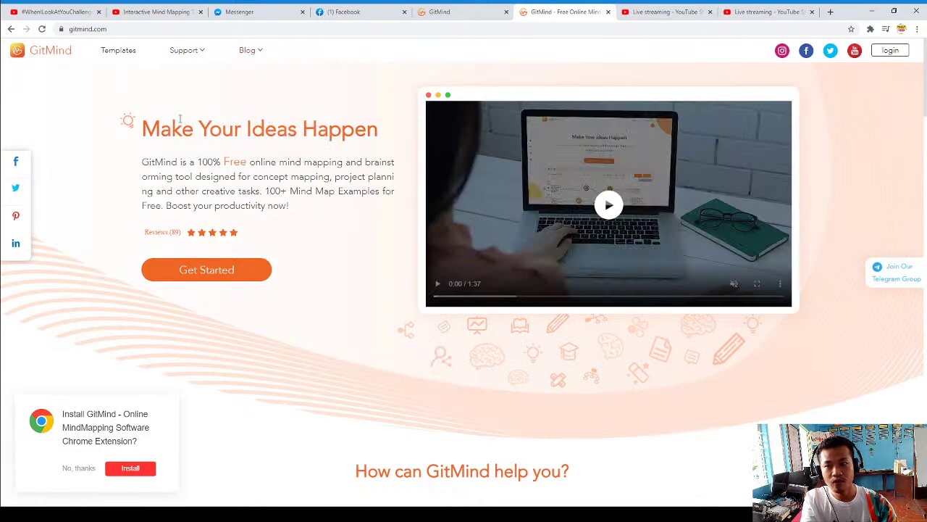
Examine the homepage's sample templates for mindmaps, flowcharts, org charts, UML diagrams, swimlanes and analysis charts
{"action": "scroll", "coordinate": [445, 210], "scroll_direction": "down", "scroll_amount": 2}
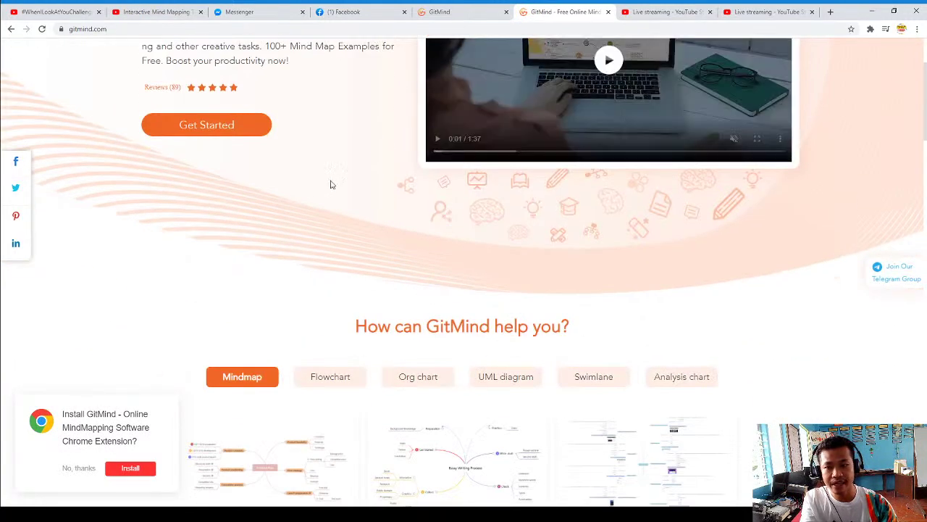
{"action": "scroll", "coordinate": [330, 184], "scroll_direction": "up", "scroll_amount": 2}
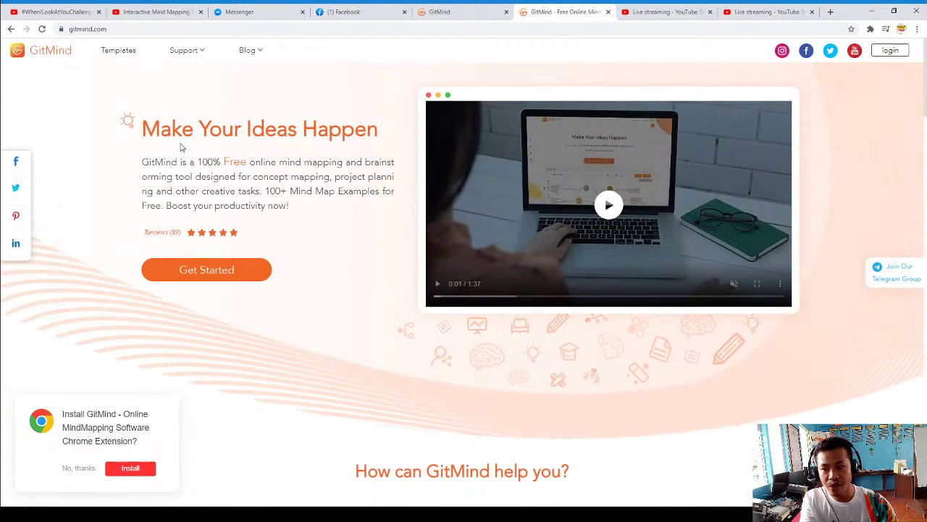
{"action": "scroll", "coordinate": [266, 176], "scroll_direction": "down", "scroll_amount": 5}
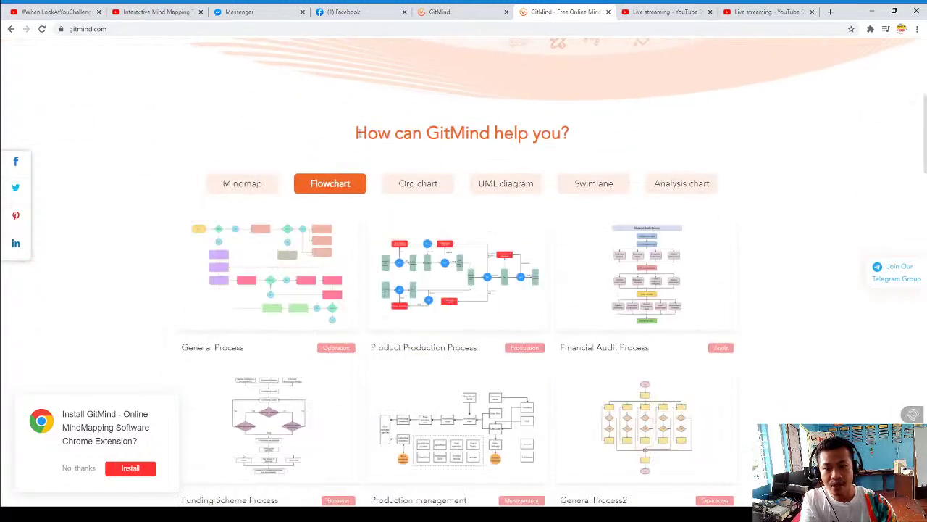
{"action": "left_click", "coordinate": [505, 183]}
{"action": "scroll", "coordinate": [356, 279], "scroll_direction": "down", "scroll_amount": 1}
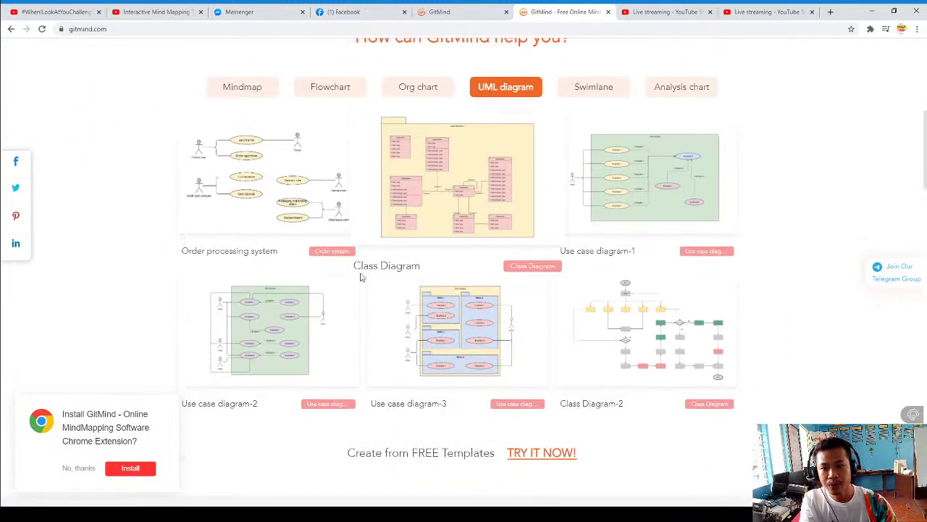
{"action": "scroll", "coordinate": [292, 160], "scroll_direction": "up", "scroll_amount": 2}
{"action": "left_click", "coordinate": [244, 232]}
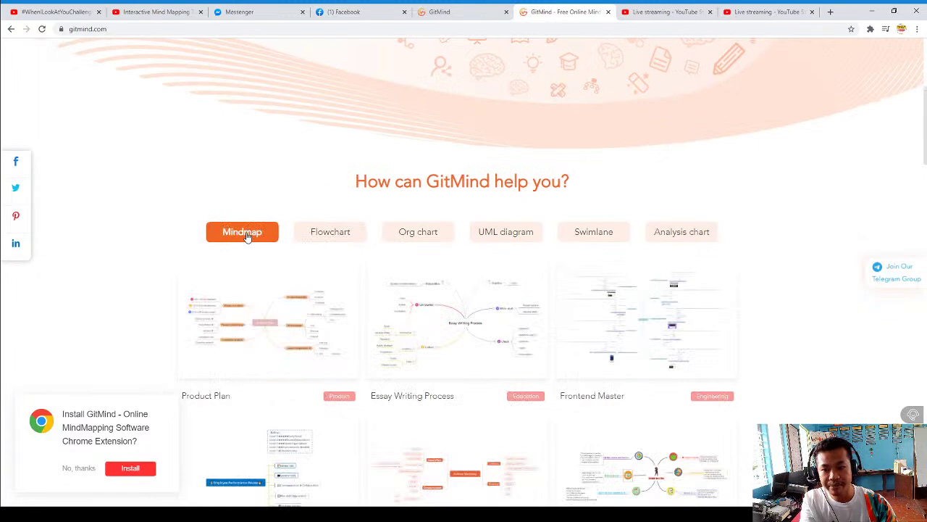
{"action": "left_click", "coordinate": [332, 236]}
{"action": "left_click", "coordinate": [396, 242]}
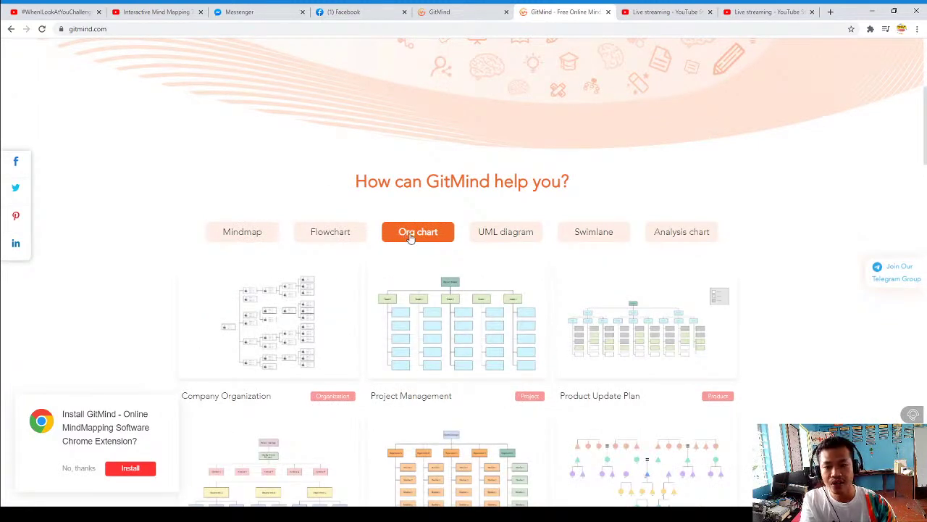
{"action": "left_click", "coordinate": [519, 231]}
{"action": "left_click", "coordinate": [590, 235]}
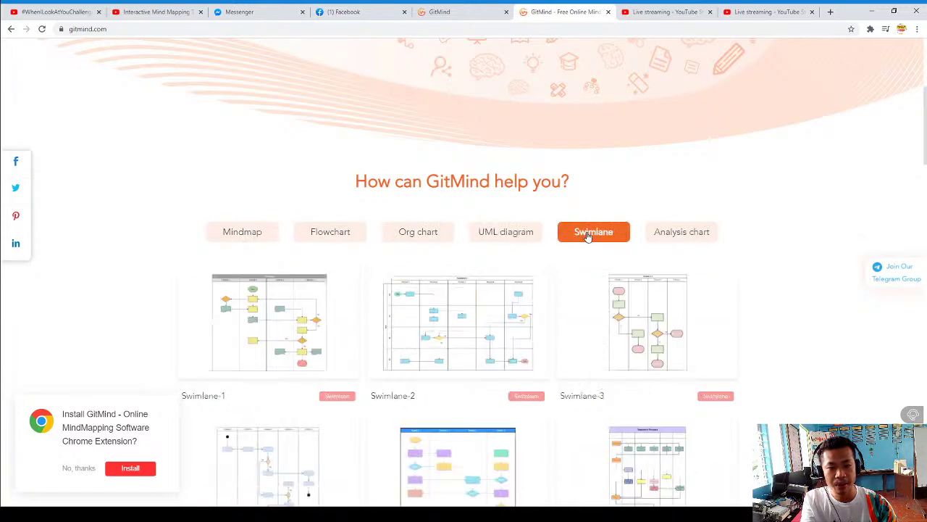
{"action": "left_click", "coordinate": [681, 237]}
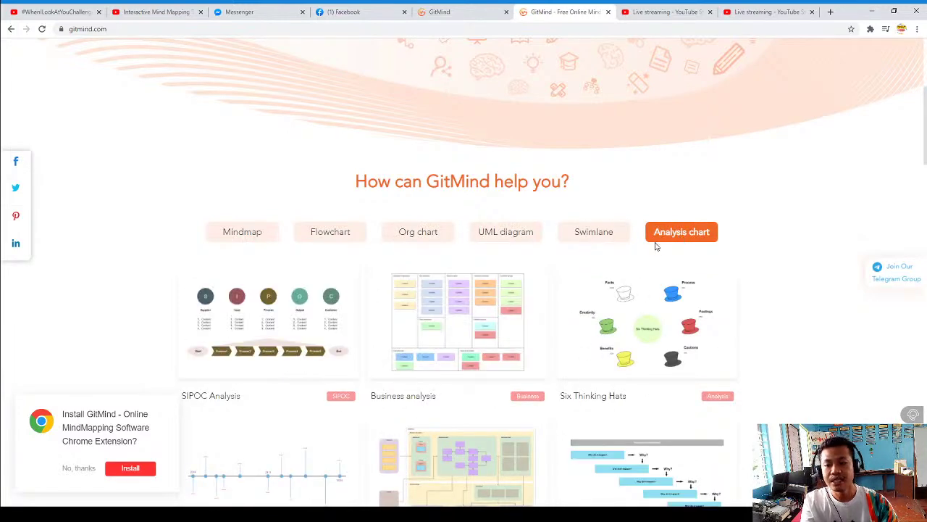
{"action": "left_click", "coordinate": [508, 232]}
{"action": "left_click", "coordinate": [244, 233]}
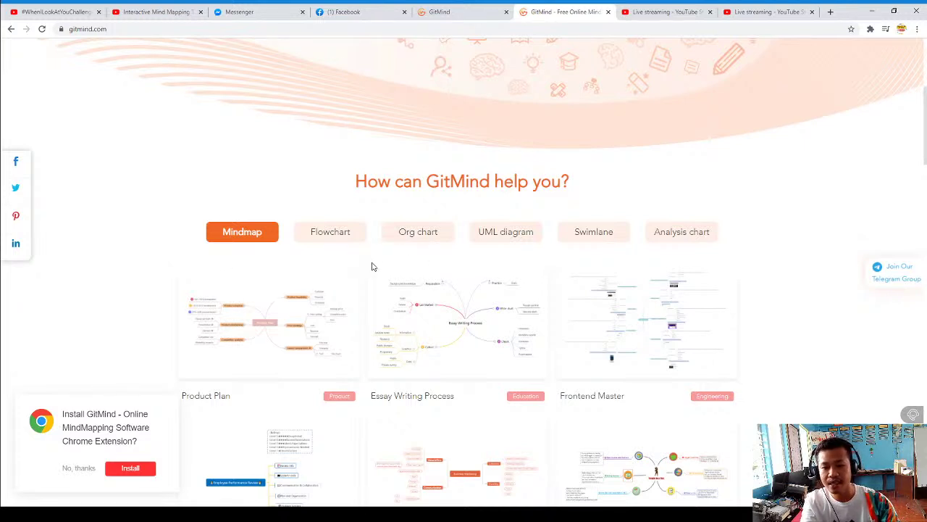
{"action": "scroll", "coordinate": [372, 267], "scroll_direction": "down", "scroll_amount": 3}
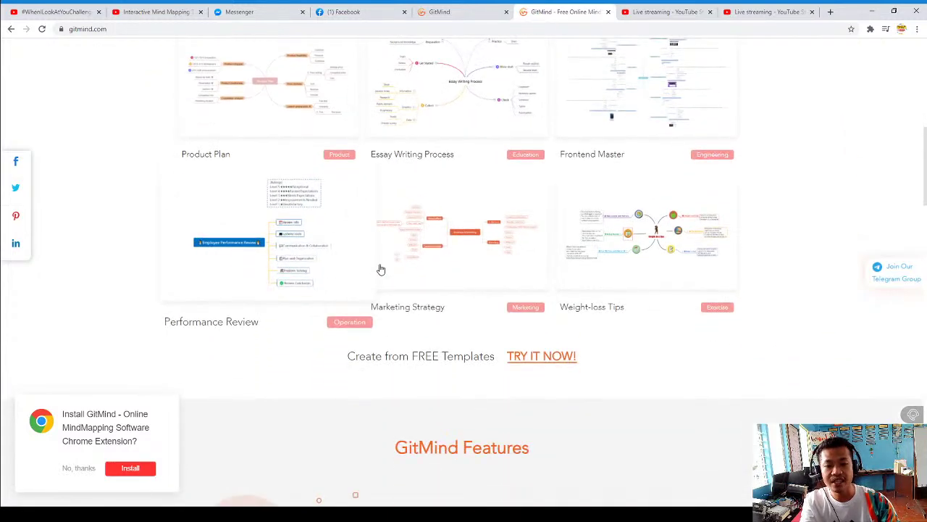
{"action": "scroll", "coordinate": [380, 268], "scroll_direction": "up", "scroll_amount": 2}
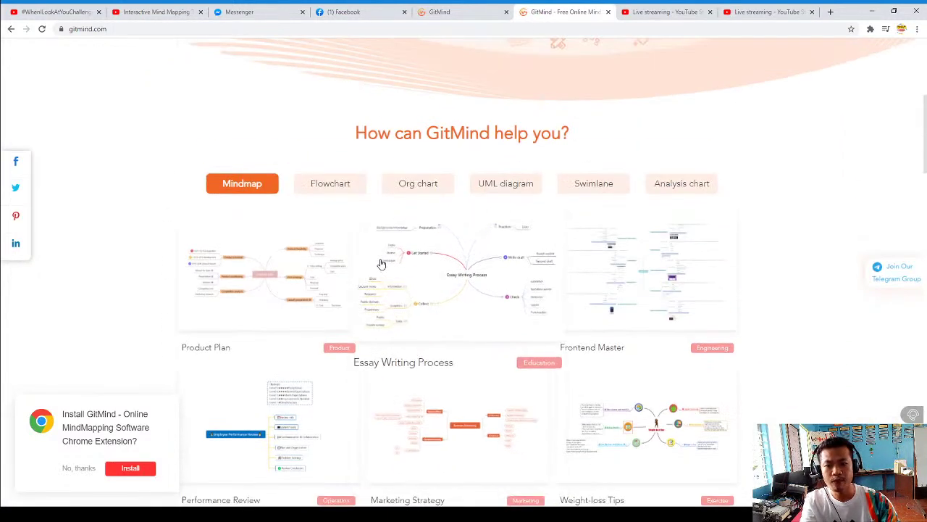
{"action": "scroll", "coordinate": [327, 264], "scroll_direction": "up", "scroll_amount": 4}
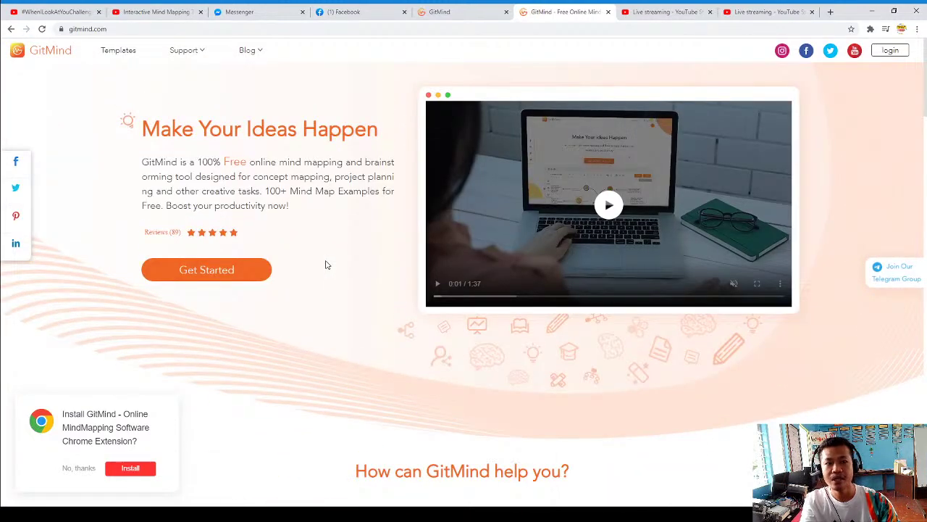
Read through the homepage's GitMind Features section, focusing on the "Save and Sync across your devices" feature
{"action": "scroll", "coordinate": [377, 270], "scroll_direction": "down", "scroll_amount": 7}
{"action": "scroll", "coordinate": [379, 272], "scroll_direction": "up", "scroll_amount": 6}
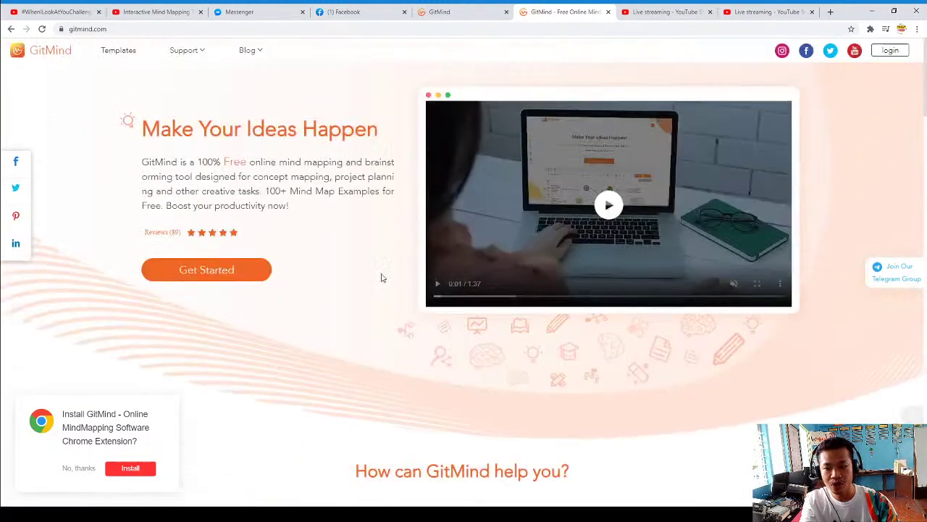
{"action": "scroll", "coordinate": [391, 278], "scroll_direction": "down", "scroll_amount": 5}
{"action": "scroll", "coordinate": [396, 282], "scroll_direction": "down", "scroll_amount": 6}
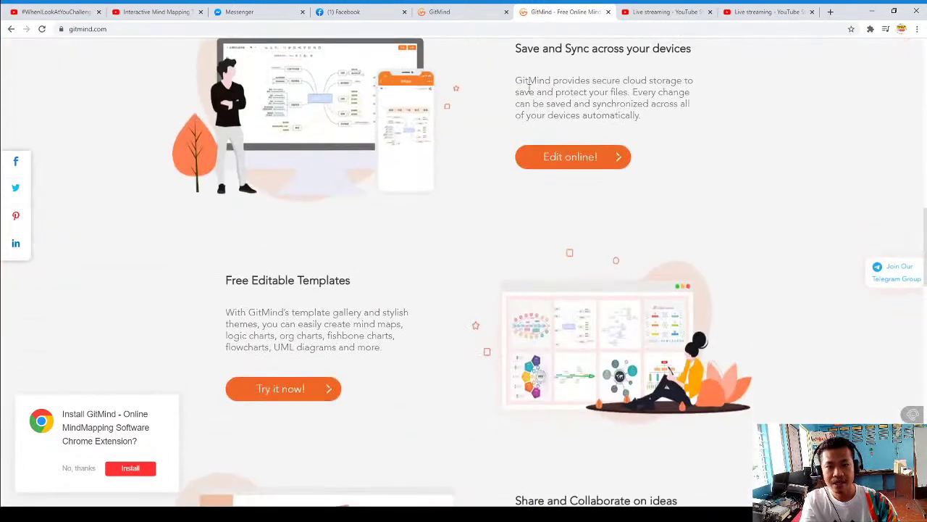
{"action": "scroll", "coordinate": [591, 97], "scroll_direction": "up", "scroll_amount": 1}
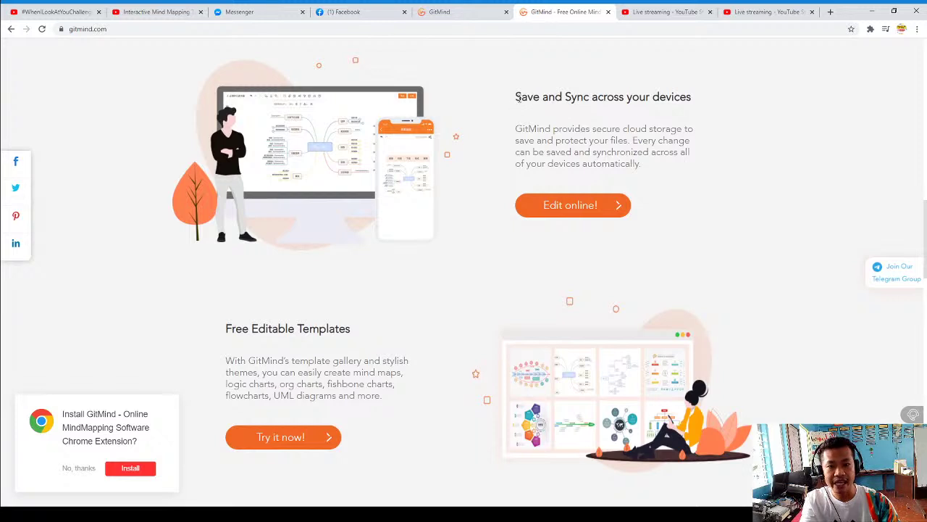
{"action": "left_click_drag", "start_coordinate": [517, 96], "coordinate": [694, 97]}
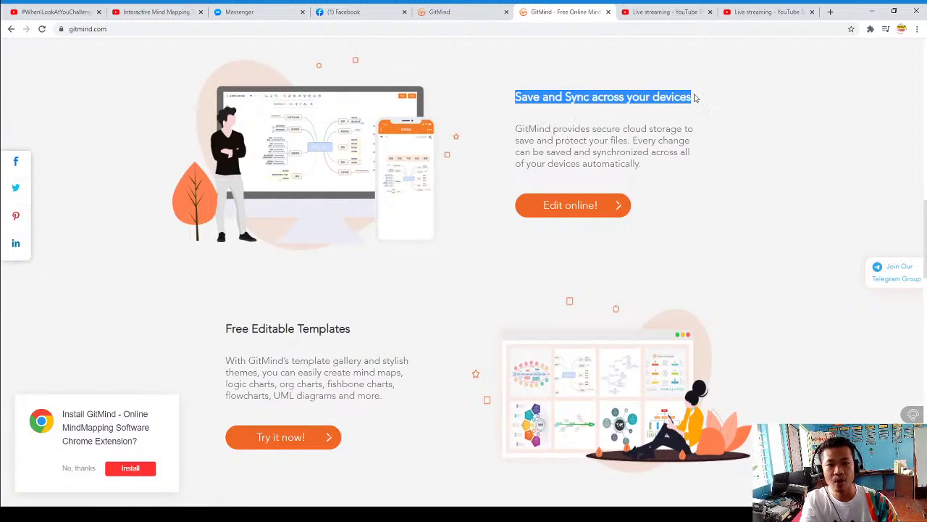
{"action": "left_click", "coordinate": [590, 100]}
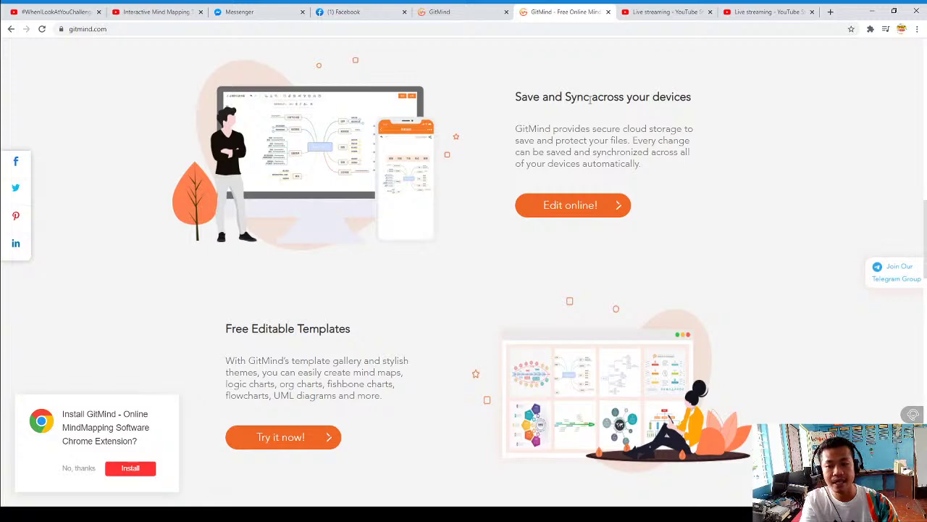
Open the login page from the homepage and sign in to the GitMind account
{"action": "scroll", "coordinate": [648, 191], "scroll_direction": "up", "scroll_amount": 15}
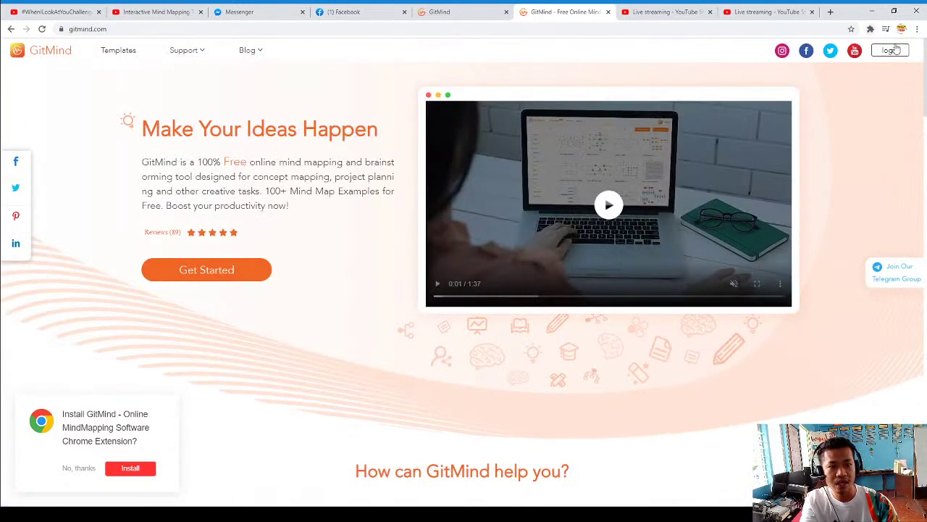
{"action": "left_click", "coordinate": [891, 51]}
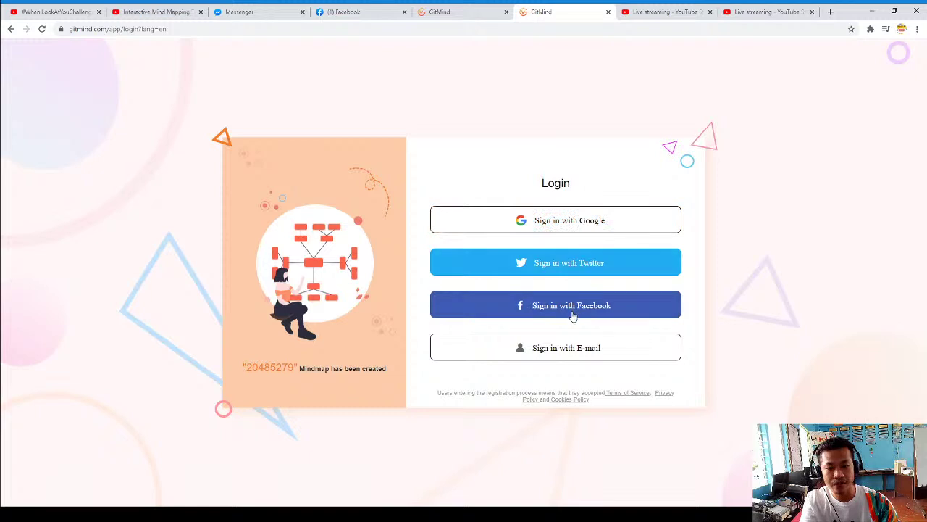
{"action": "left_click", "coordinate": [560, 227]}
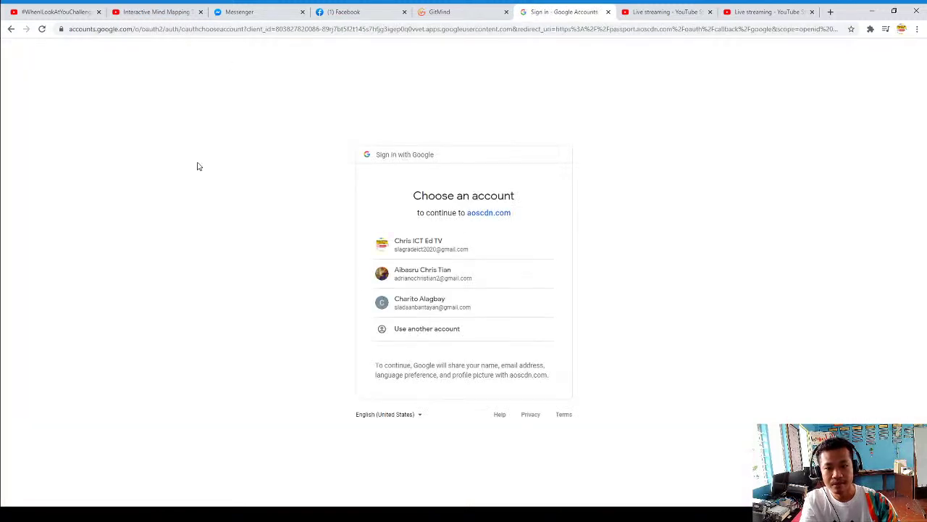
{"action": "left_click", "coordinate": [11, 31]}
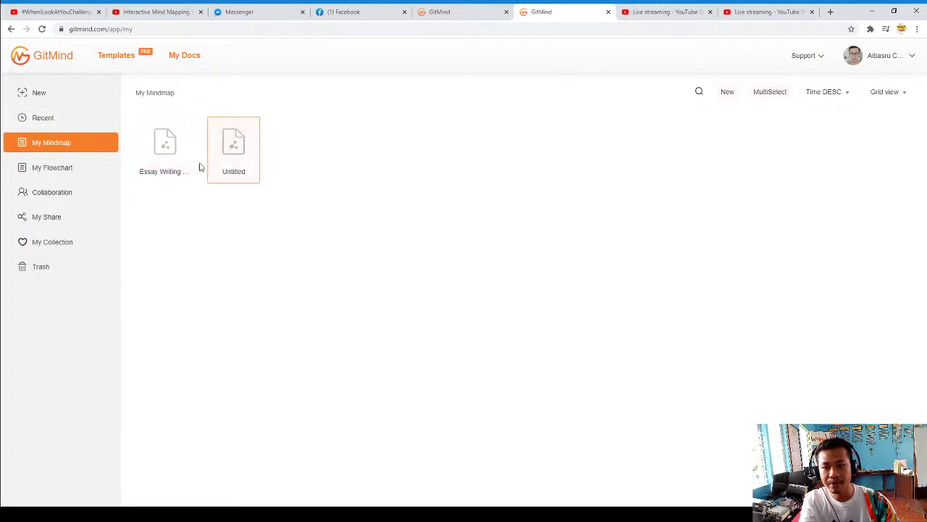
Move the Untitled and Essay Writing mind maps from My Mindmap to the trash
{"action": "right_click", "coordinate": [237, 169]}
{"action": "left_click", "coordinate": [275, 280]}
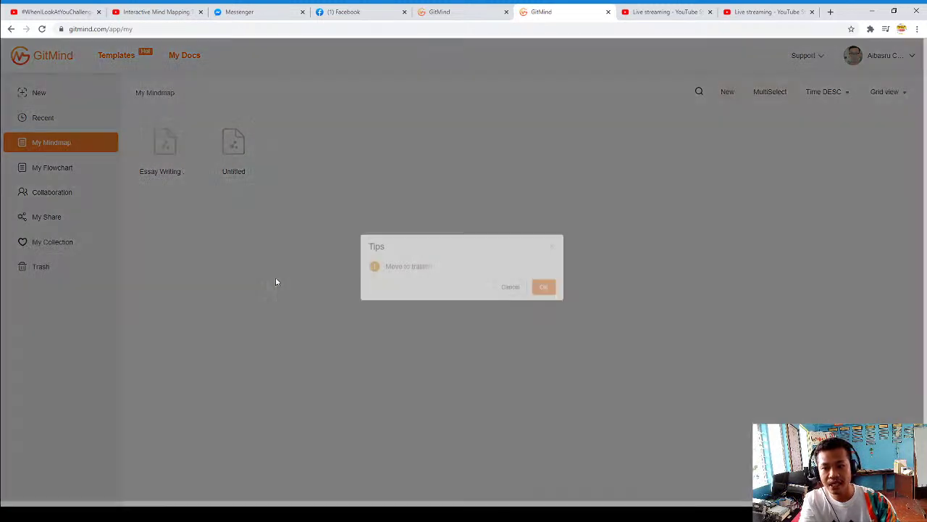
{"action": "left_click", "coordinate": [542, 289]}
{"action": "right_click", "coordinate": [171, 168]}
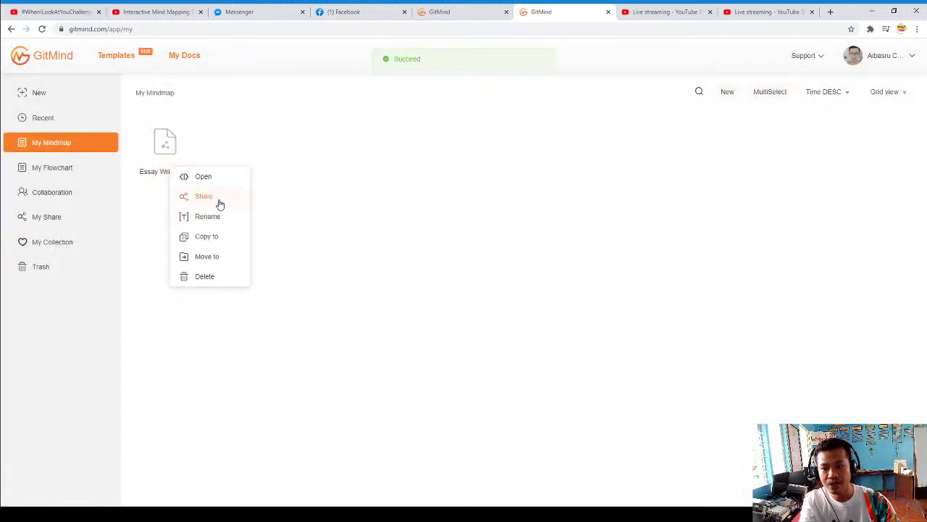
{"action": "left_click", "coordinate": [205, 277]}
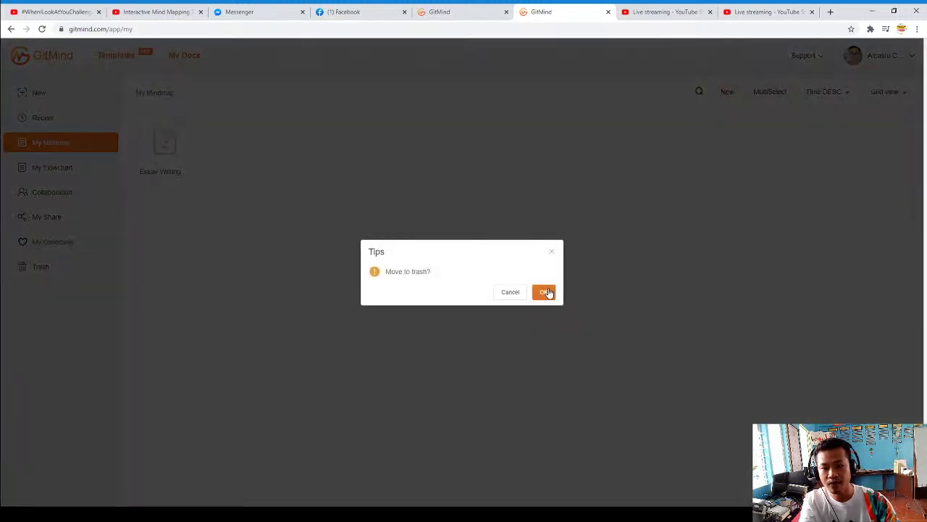
{"action": "left_click", "coordinate": [545, 292]}
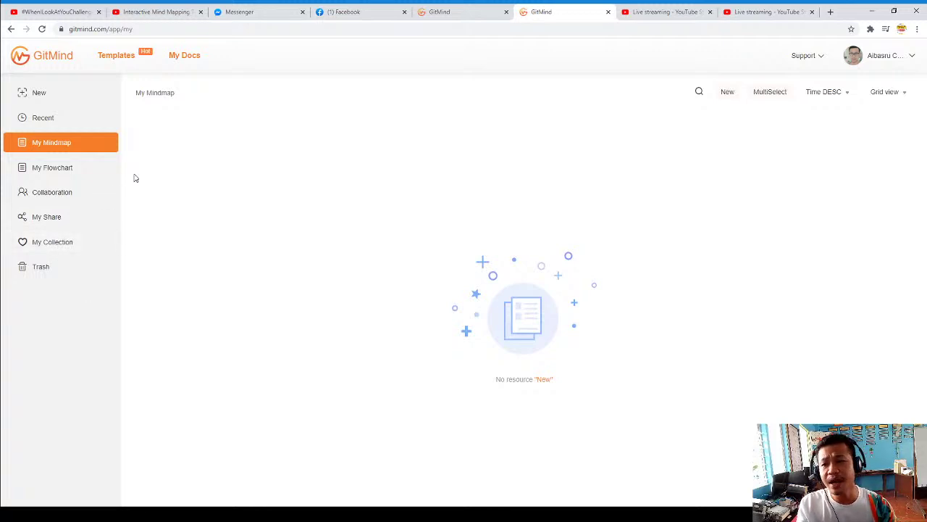
Load the gitmind.com homepage in the other GitMind browser tab and look it over
{"action": "left_click", "coordinate": [463, 10]}
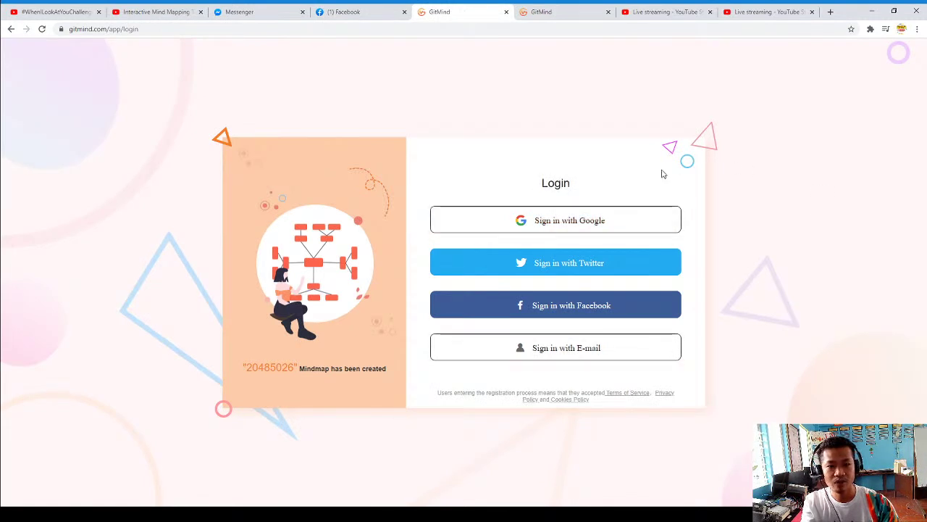
{"action": "left_click", "coordinate": [166, 29]}
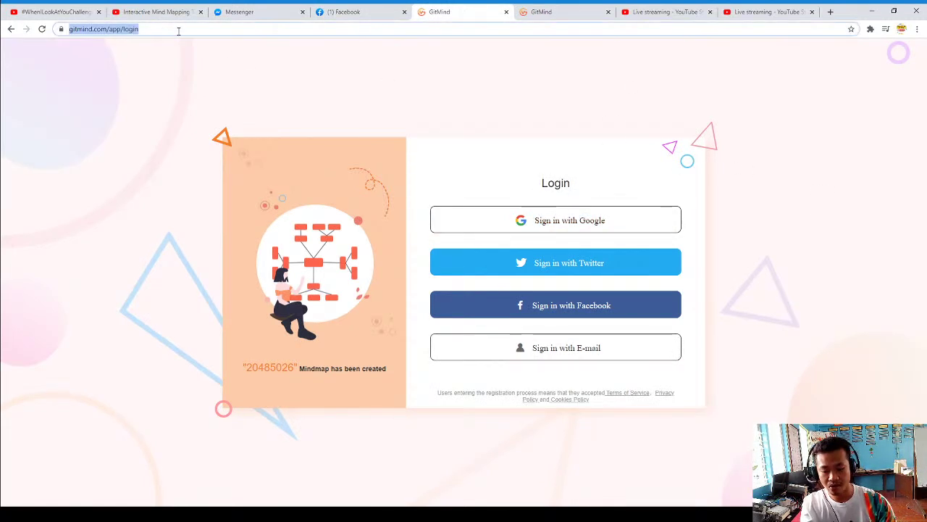
{"action": "type", "text": "gitmi"}
{"action": "key", "text": "Return"}
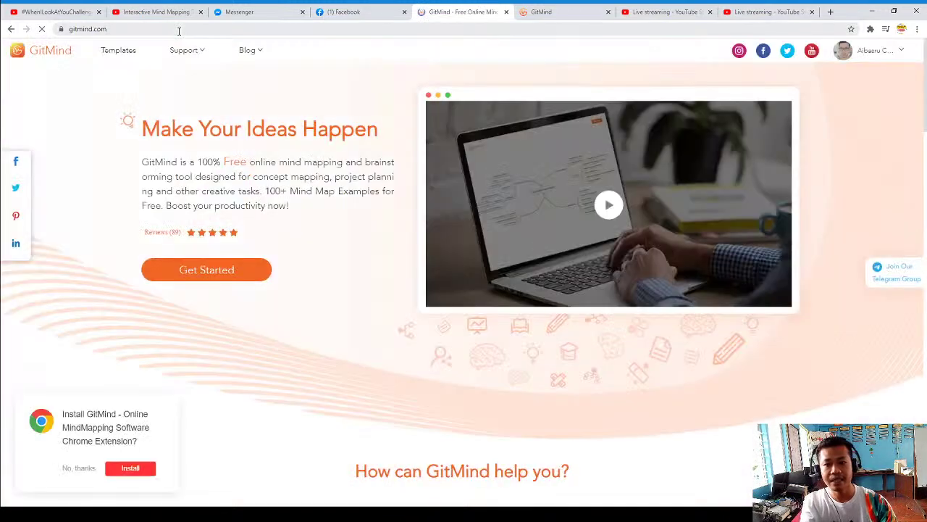
{"action": "scroll", "coordinate": [467, 288], "scroll_direction": "down", "scroll_amount": 3}
{"action": "scroll", "coordinate": [497, 305], "scroll_direction": "up", "scroll_amount": 3}
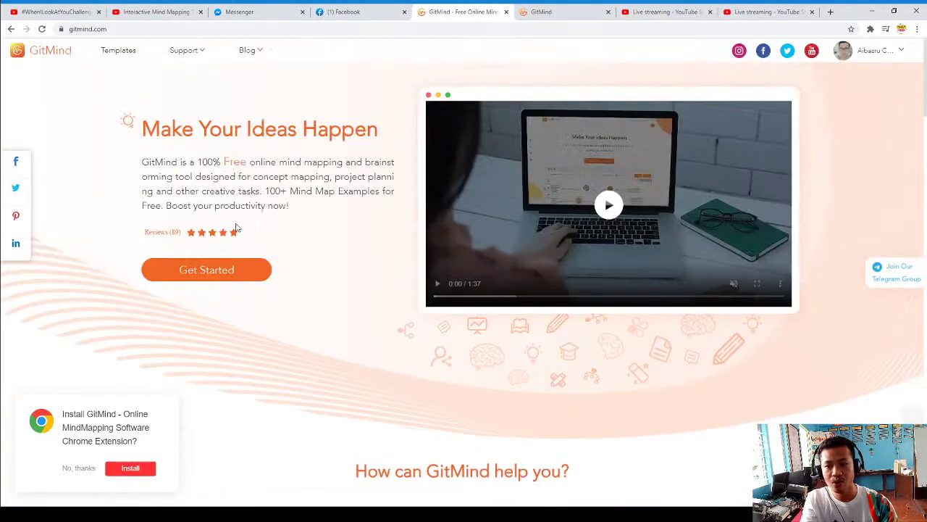
Open the template gallery from the homepage and look through the Mind Map, Product, Engineering, Sales and Operations template categories
{"action": "left_click", "coordinate": [206, 274]}
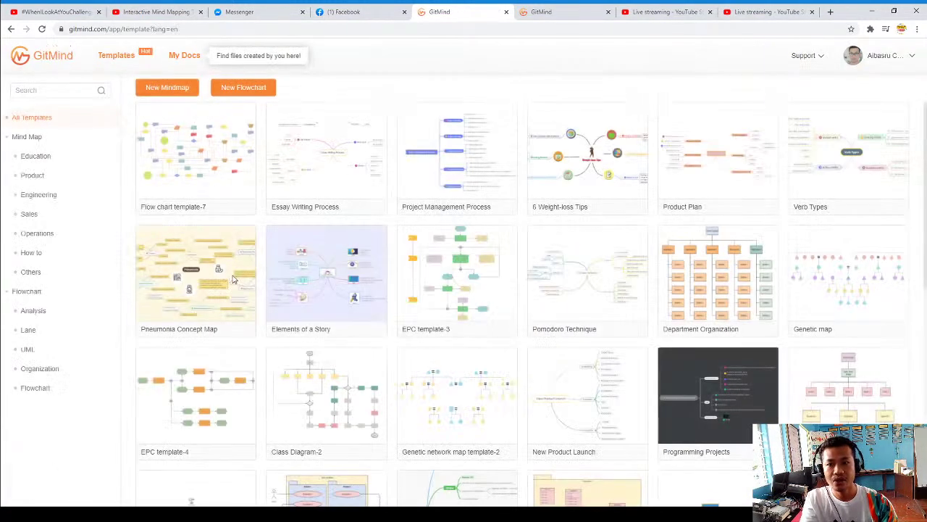
{"action": "mouse_move", "coordinate": [896, 66]}
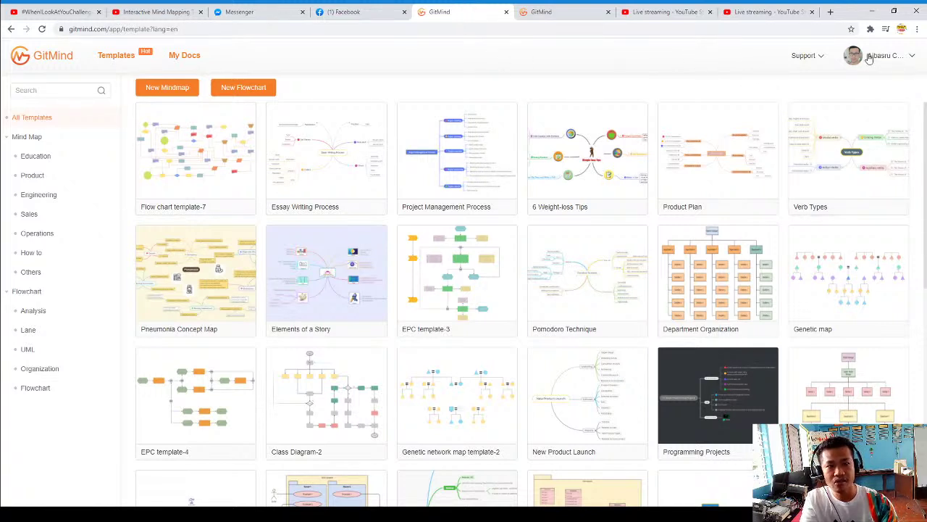
{"action": "left_click", "coordinate": [38, 140]}
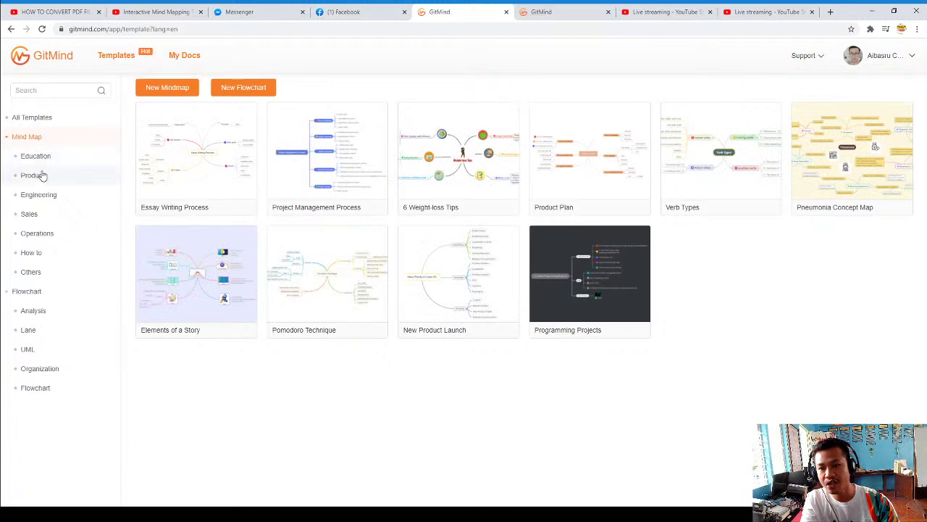
{"action": "left_click", "coordinate": [39, 179]}
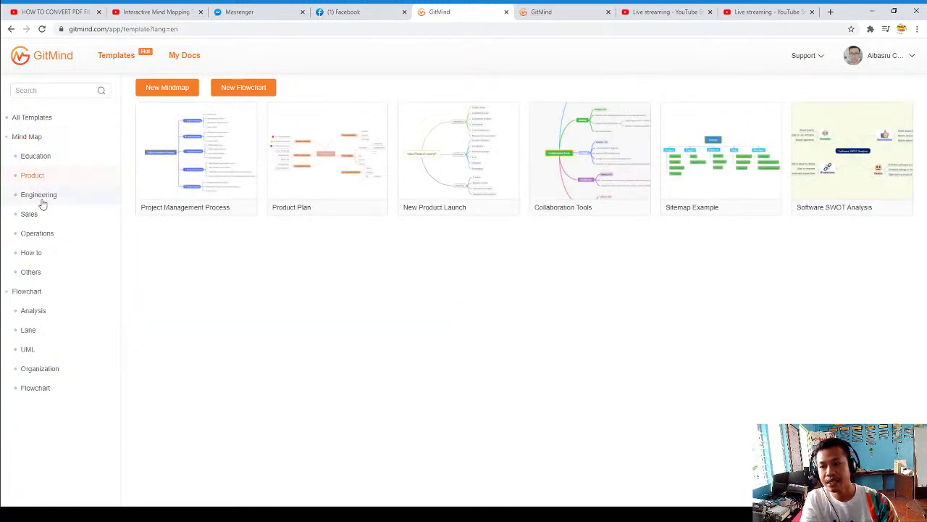
{"action": "left_click", "coordinate": [40, 197]}
{"action": "left_click", "coordinate": [38, 216]}
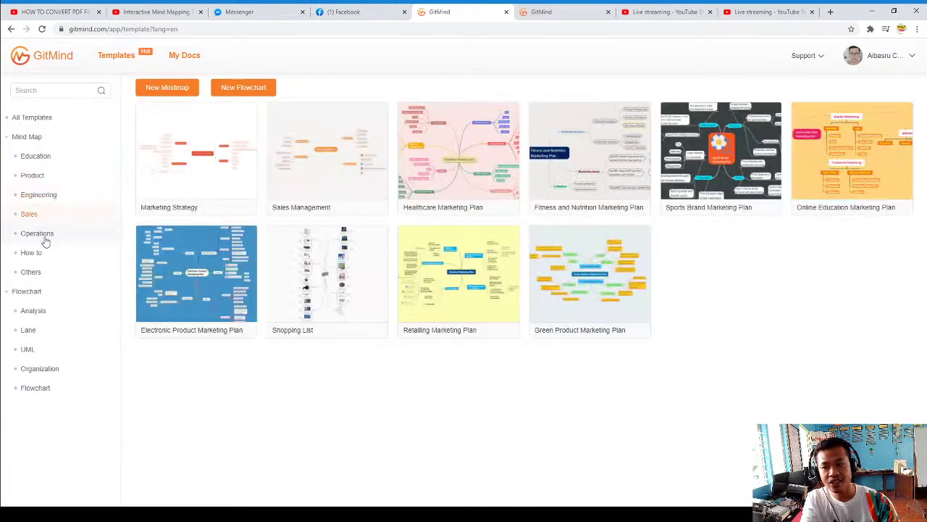
{"action": "left_click", "coordinate": [42, 234]}
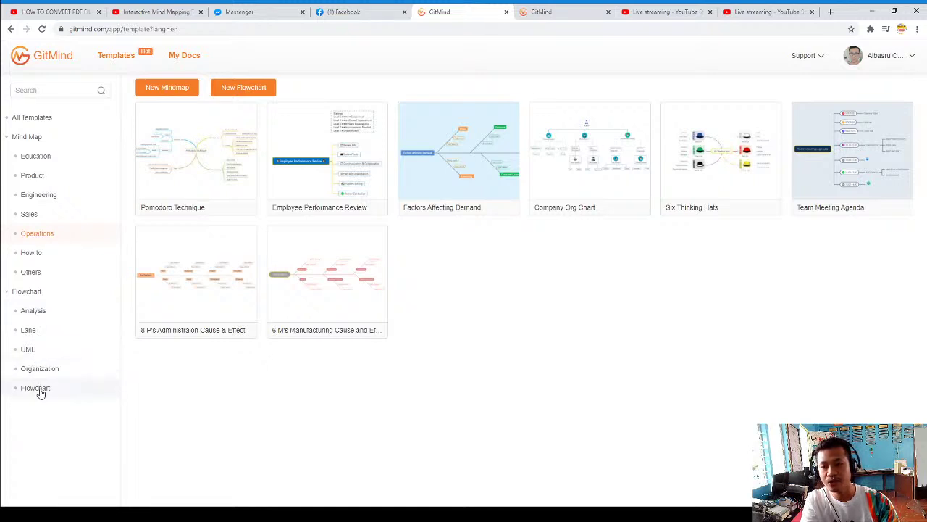
Close the Interactive Mind Mapping YouTube tab and return to the GitMind tab showing the template gallery
{"action": "left_click", "coordinate": [197, 14]}
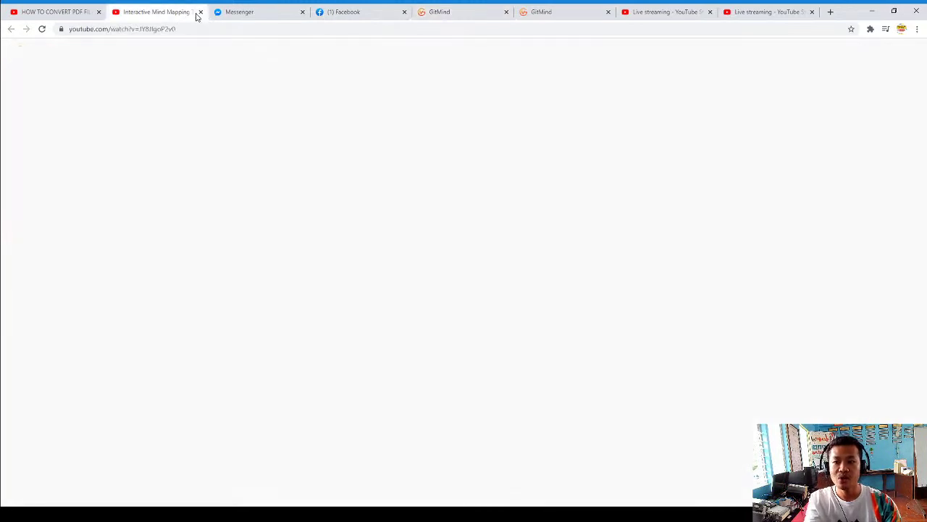
{"action": "left_click", "coordinate": [201, 13]}
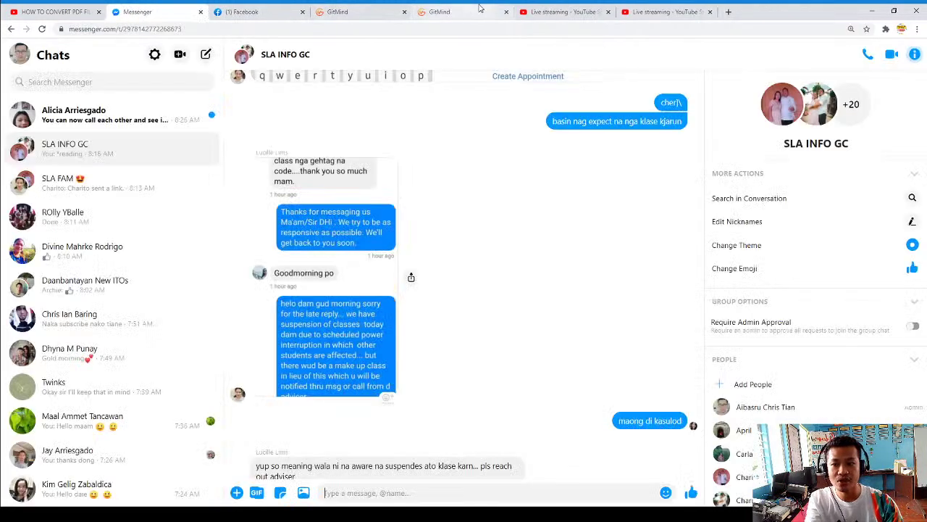
{"action": "left_click", "coordinate": [551, 8]}
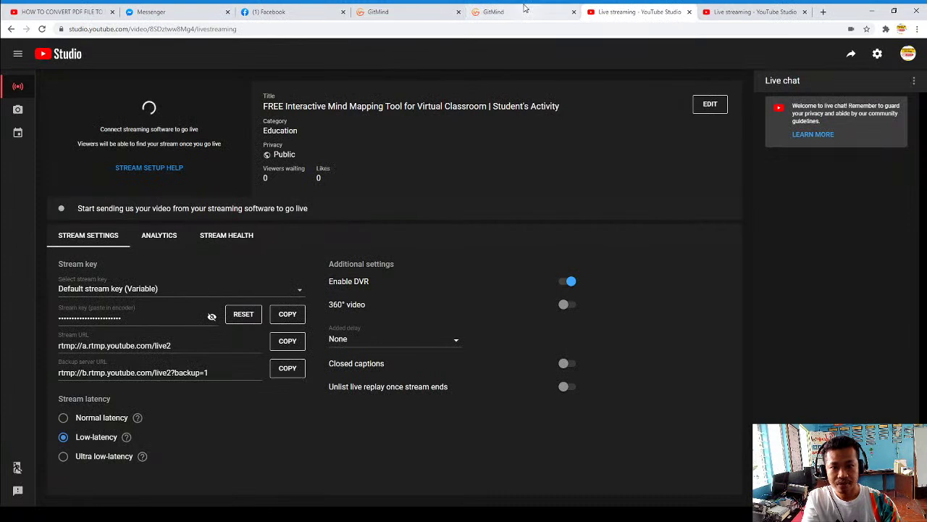
{"action": "left_click", "coordinate": [478, 11]}
{"action": "left_click", "coordinate": [417, 9]}
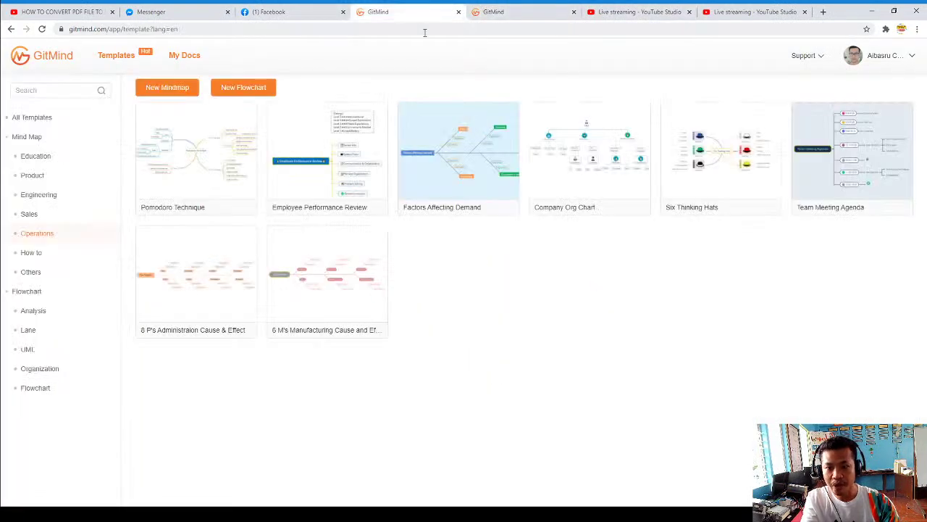
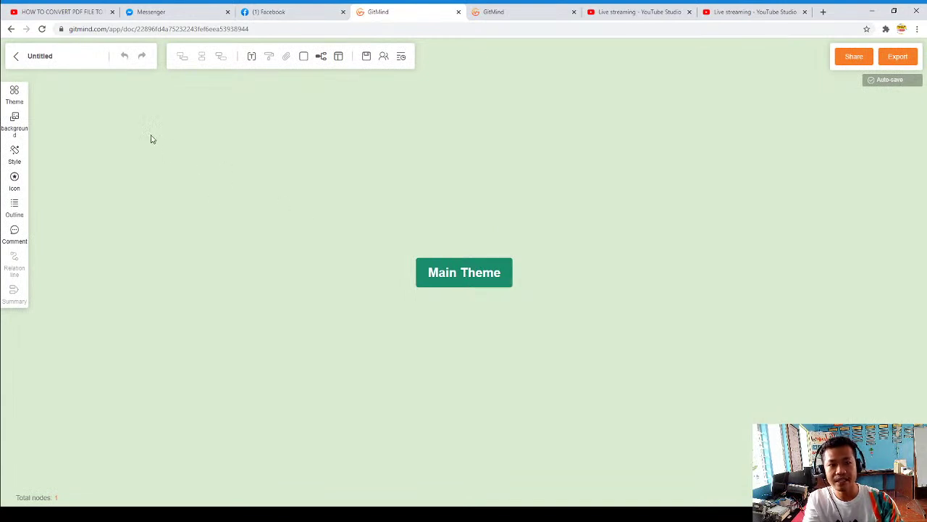
Rename the new mind map's central Main Theme node to SCIENCE
{"action": "left_click", "coordinate": [464, 274]}
{"action": "double_click", "coordinate": [464, 273]}
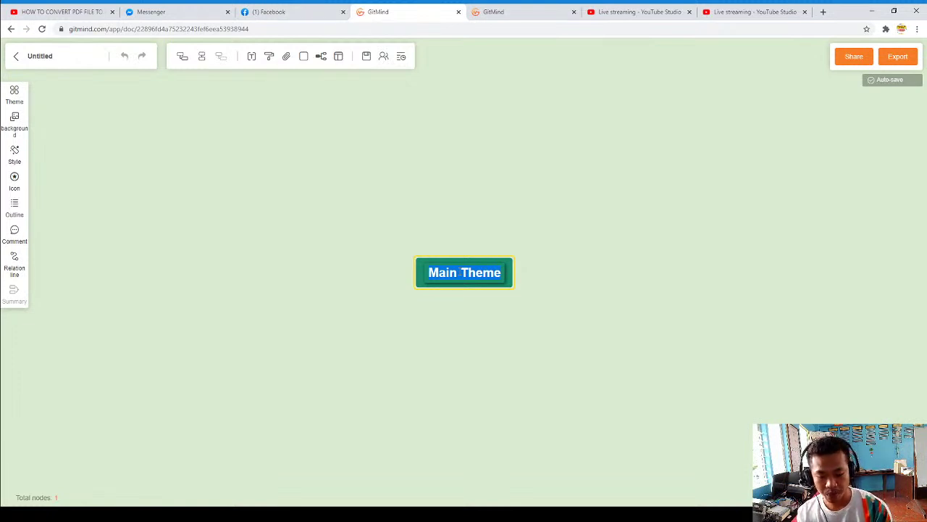
{"action": "type", "text": "science"}
{"action": "key", "text": "BackSpace"}
{"action": "key", "text": "BackSpace"}
{"action": "key", "text": "BackSpace"}
{"action": "type", "text": "nce"}
{"action": "left_click", "coordinate": [467, 313]}
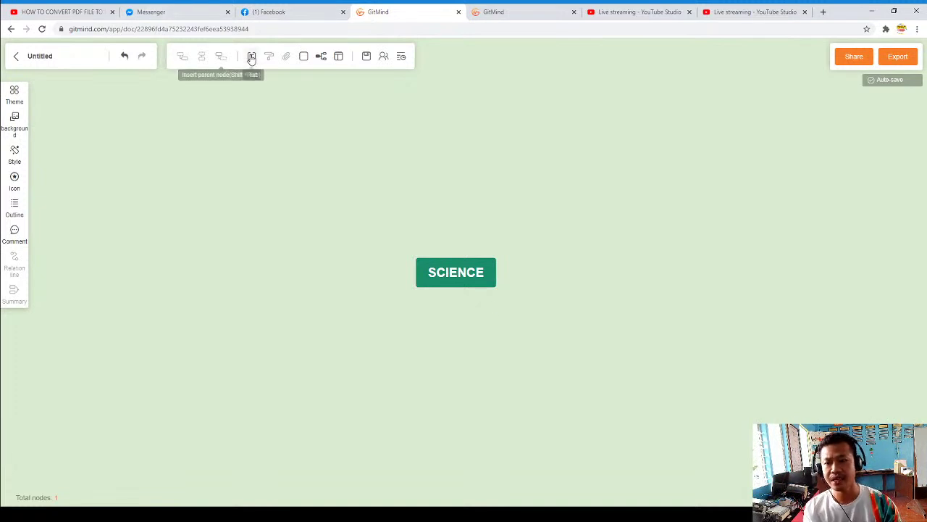
{"action": "left_click", "coordinate": [304, 58]}
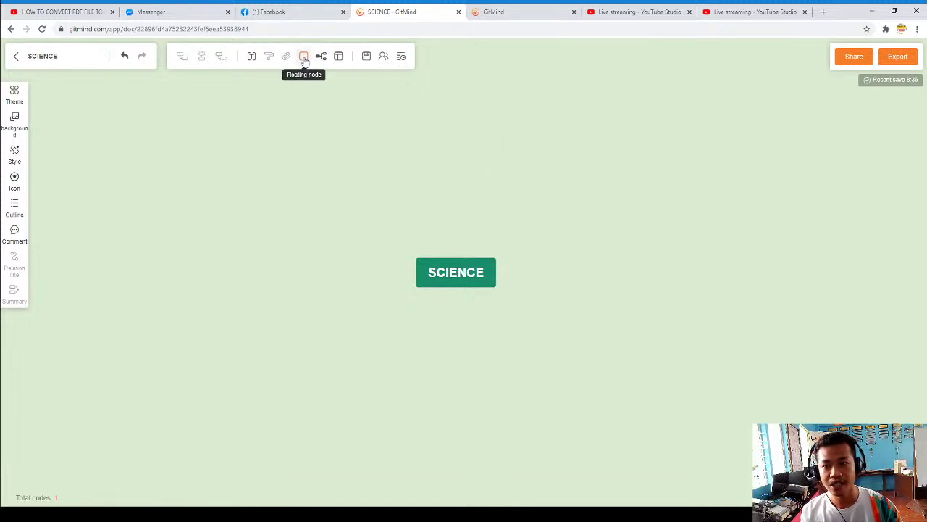
{"action": "key", "text": "ctrl+plus"}
{"action": "key", "text": "ctrl+plus"}
{"action": "left_click", "coordinate": [373, 120]}
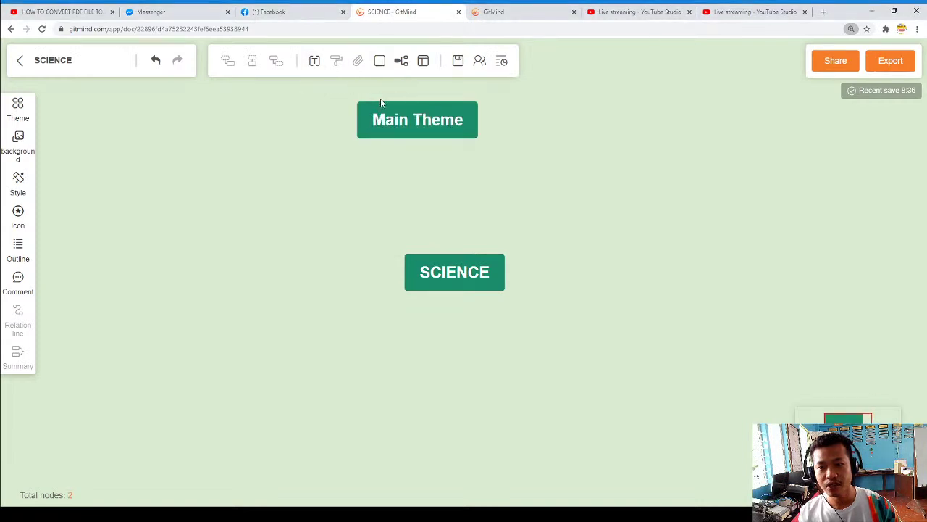
{"action": "right_click", "coordinate": [396, 115]}
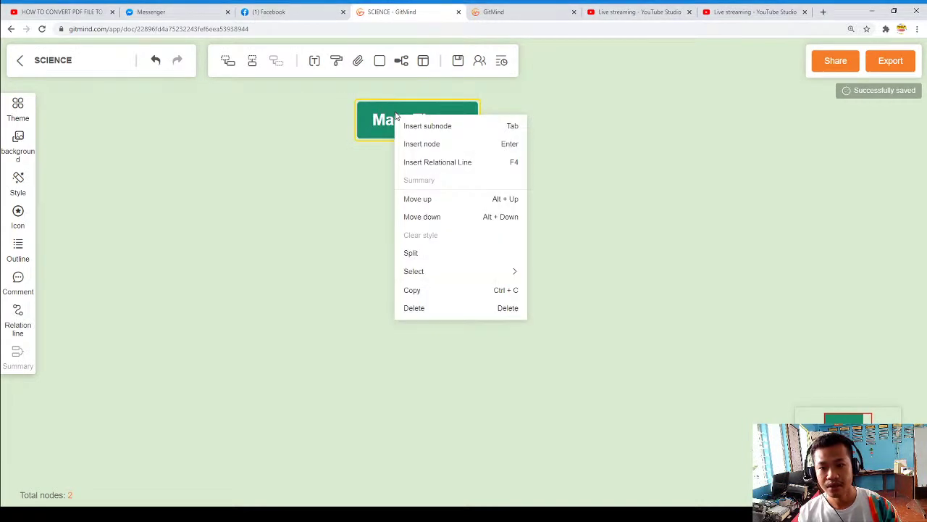
{"action": "left_click", "coordinate": [417, 308]}
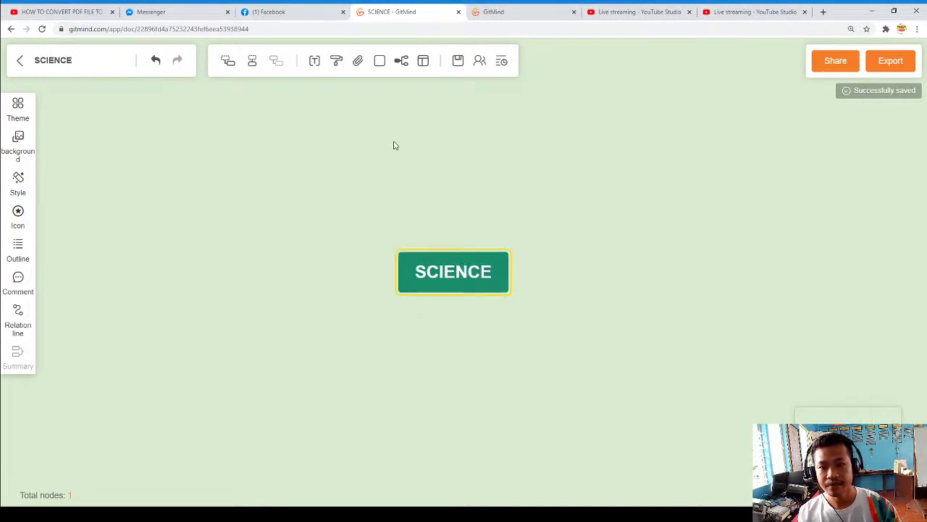
Add a floating node labelled BIOLOGY on the canvas, above and to the right of the SCIENCE node
{"action": "left_click", "coordinate": [379, 61]}
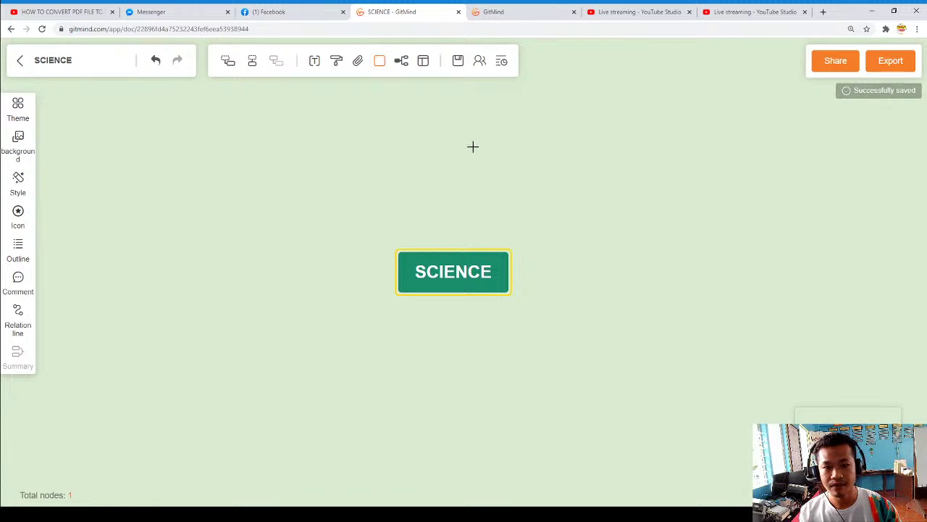
{"action": "left_click_drag", "start_coordinate": [486, 145], "coordinate": [599, 190]}
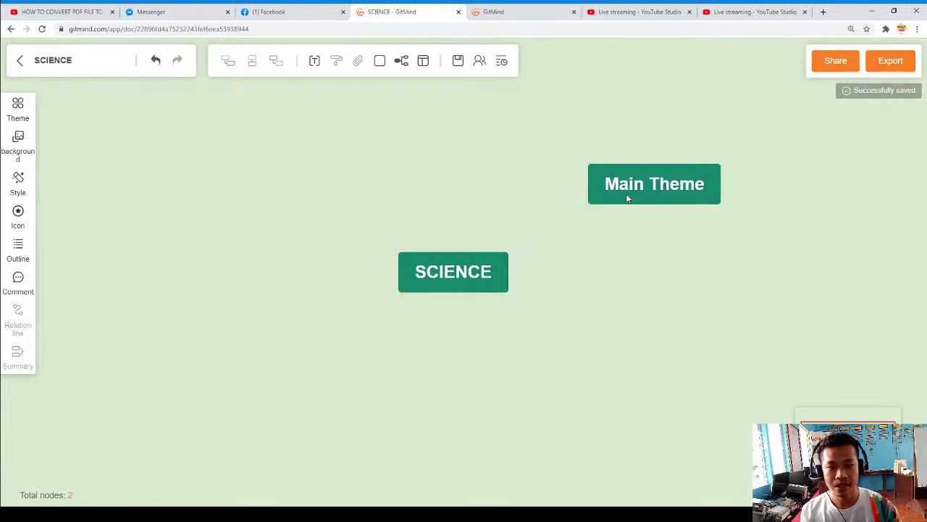
{"action": "left_click", "coordinate": [632, 187]}
{"action": "left_click", "coordinate": [632, 184]}
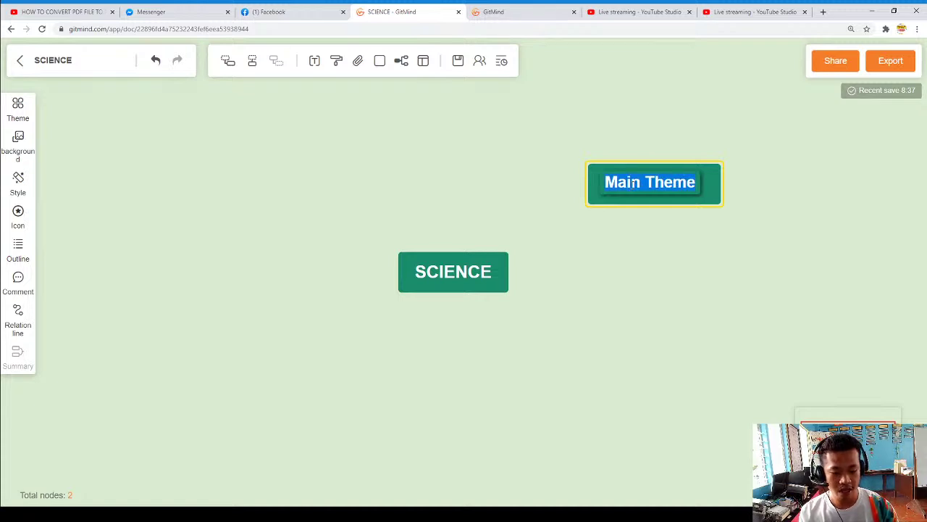
{"action": "type", "text": "BI"}
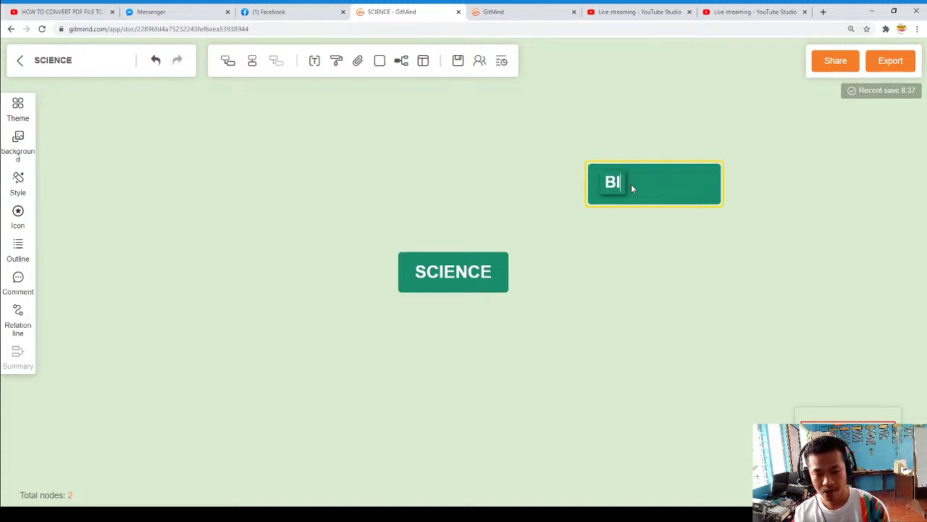
{"action": "type", "text": "OLOGY"}
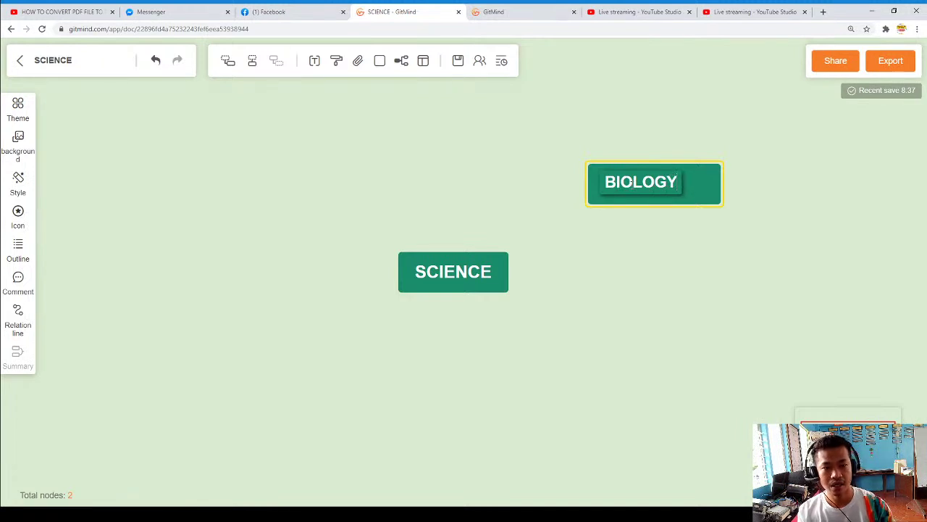
{"action": "left_click", "coordinate": [695, 245]}
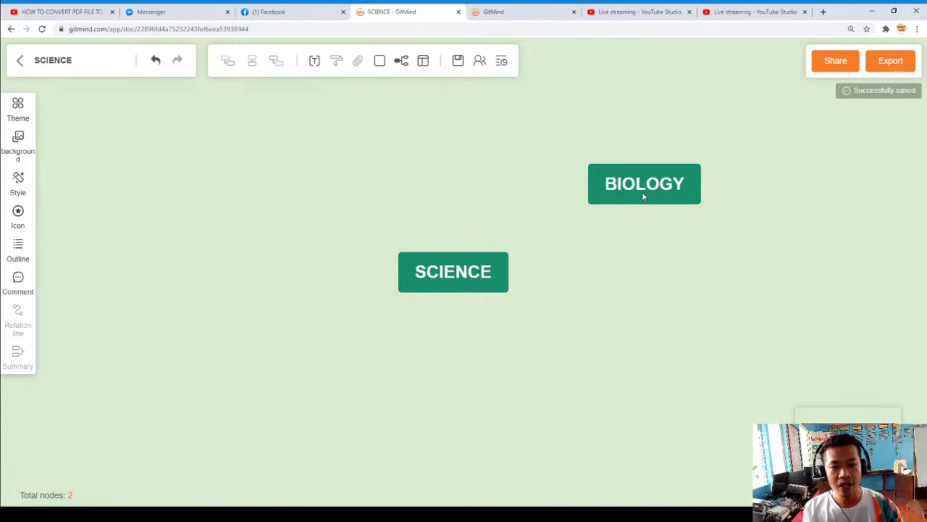
{"action": "left_click_drag", "start_coordinate": [642, 192], "coordinate": [635, 165]}
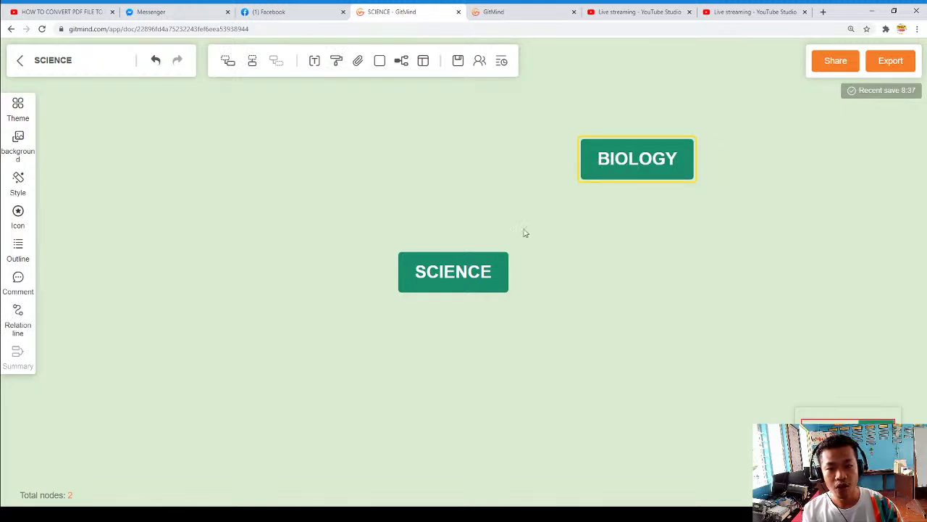
Connect the SCIENCE node to the BIOLOGY node with a relation line
{"action": "left_click", "coordinate": [459, 274]}
{"action": "left_click", "coordinate": [652, 142]}
{"action": "left_click", "coordinate": [454, 287]}
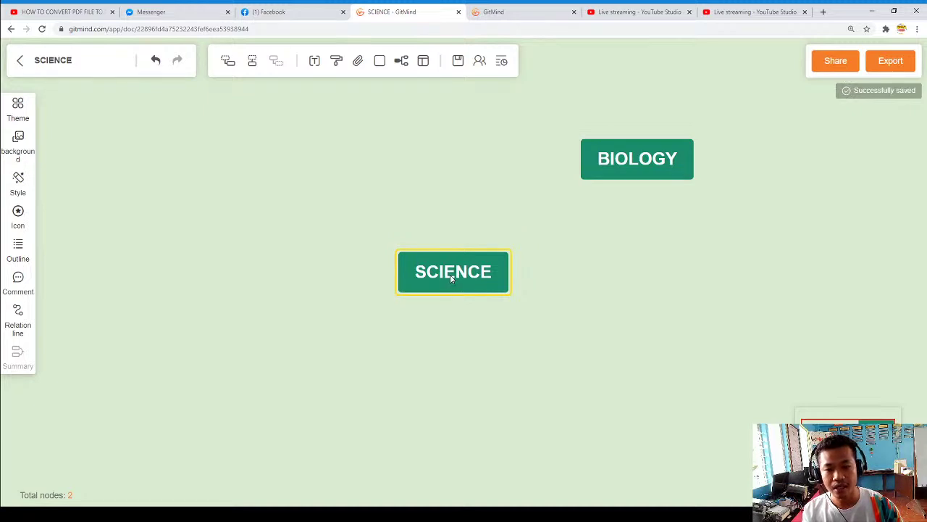
{"action": "left_click", "coordinate": [19, 323]}
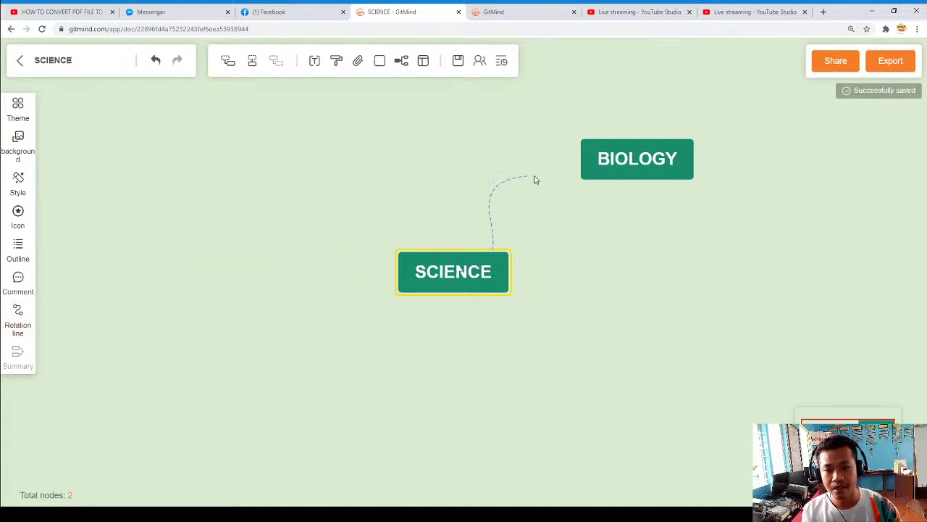
{"action": "left_click", "coordinate": [591, 164]}
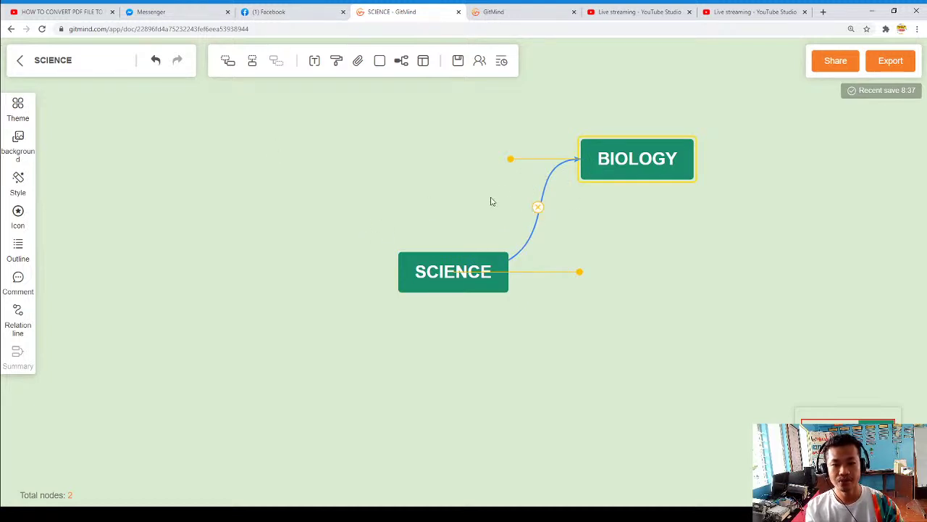
{"action": "left_click", "coordinate": [321, 240]}
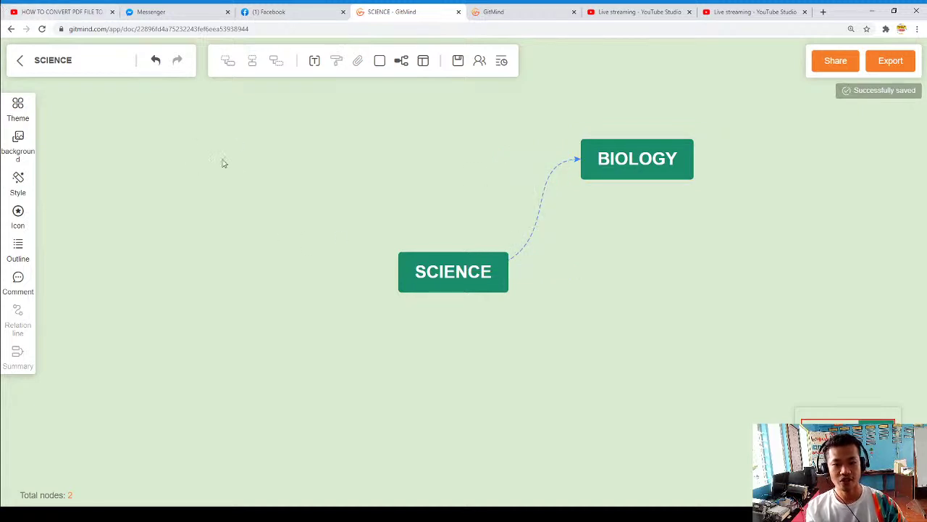
Bring BIOLOGY closer to SCIENCE and shift both linked nodes toward the left part of the canvas
{"action": "left_click_drag", "start_coordinate": [462, 284], "coordinate": [382, 290]}
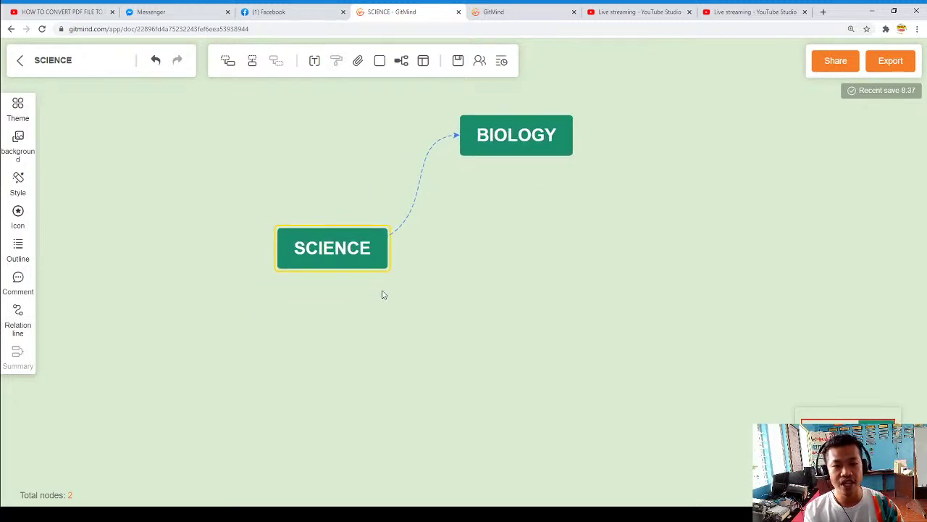
{"action": "left_click_drag", "start_coordinate": [485, 147], "coordinate": [471, 160]}
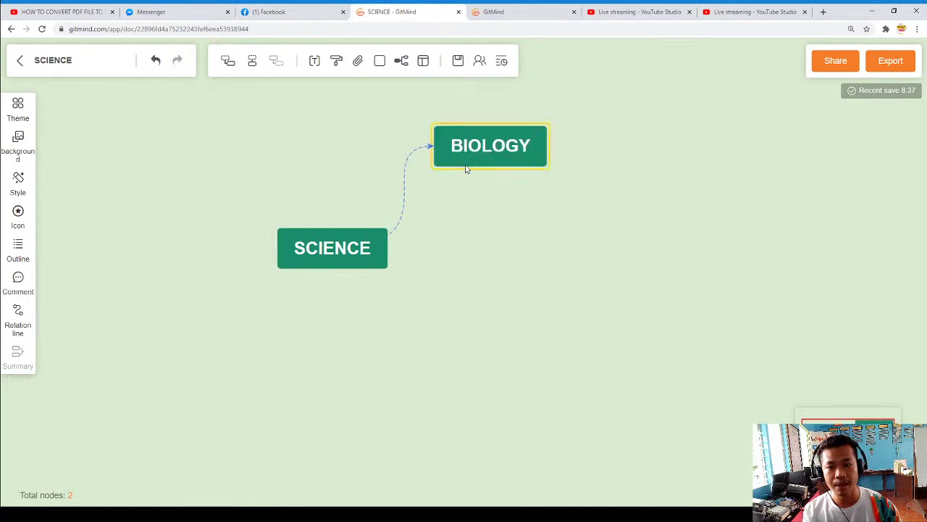
{"action": "mouse_move", "coordinate": [324, 250]}
{"action": "left_mouse_down"}
{"action": "mouse_move", "coordinate": [245, 276]}
{"action": "mouse_move", "coordinate": [320, 272]}
{"action": "mouse_move", "coordinate": [325, 254]}
{"action": "left_mouse_up"}
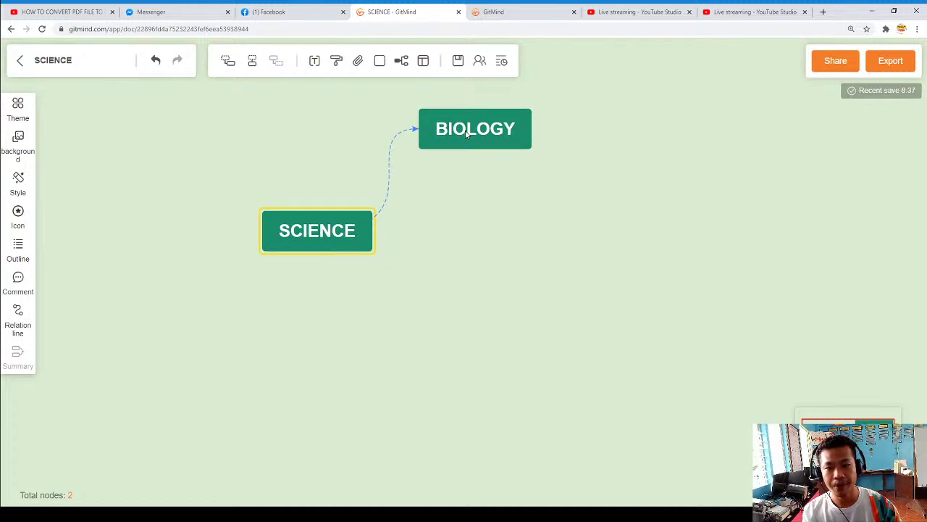
{"action": "left_click_drag", "start_coordinate": [317, 246], "coordinate": [220, 269]}
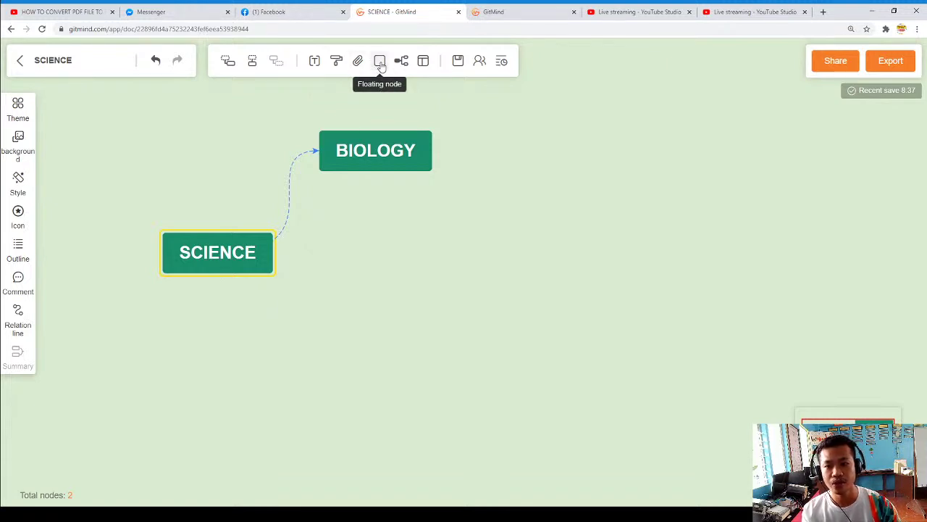
Add a floating node labelled CHEMISTRY below and to the right of BIOLOGY, and move it closer to SCIENCE
{"action": "left_click", "coordinate": [500, 303]}
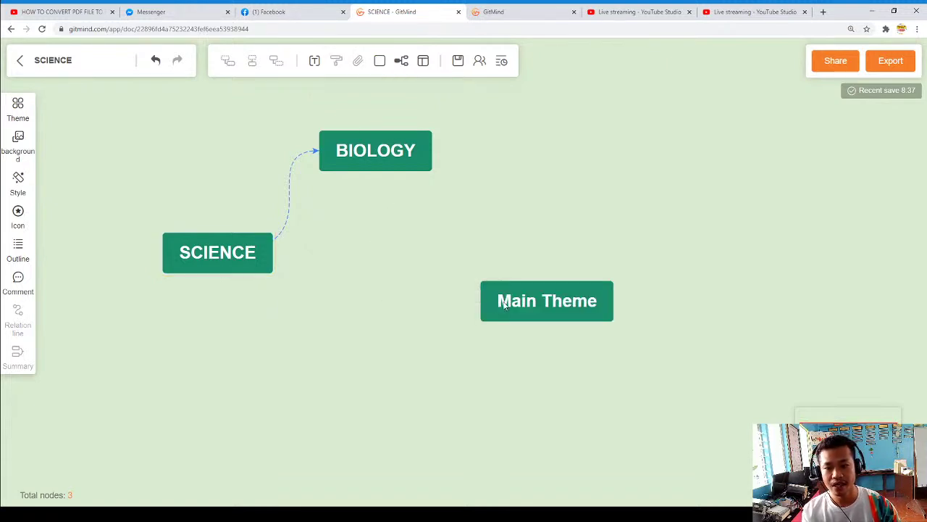
{"action": "double_click", "coordinate": [522, 304]}
{"action": "type", "text": "CHERMI"}
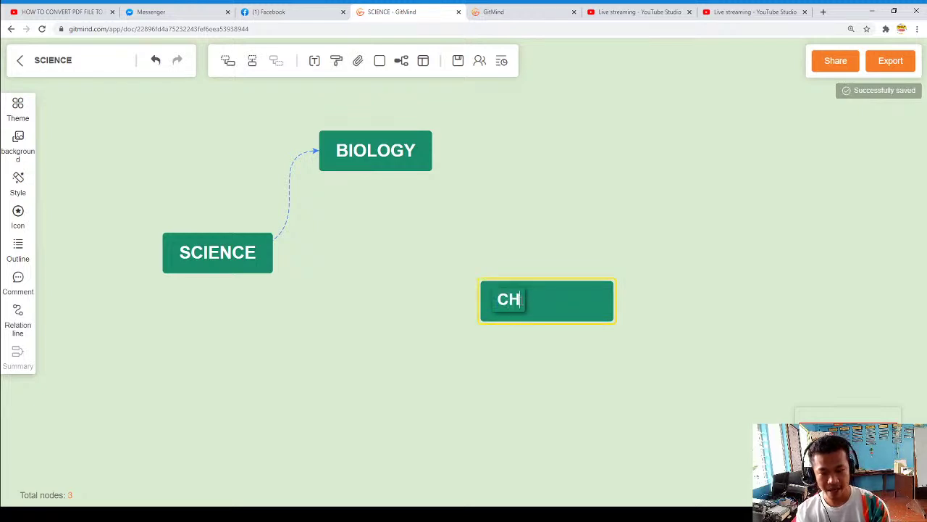
{"action": "key", "text": "BackSpace"}
{"action": "key", "text": "BackSpace"}
{"action": "key", "text": "BackSpace"}
{"action": "type", "text": "MIS"}
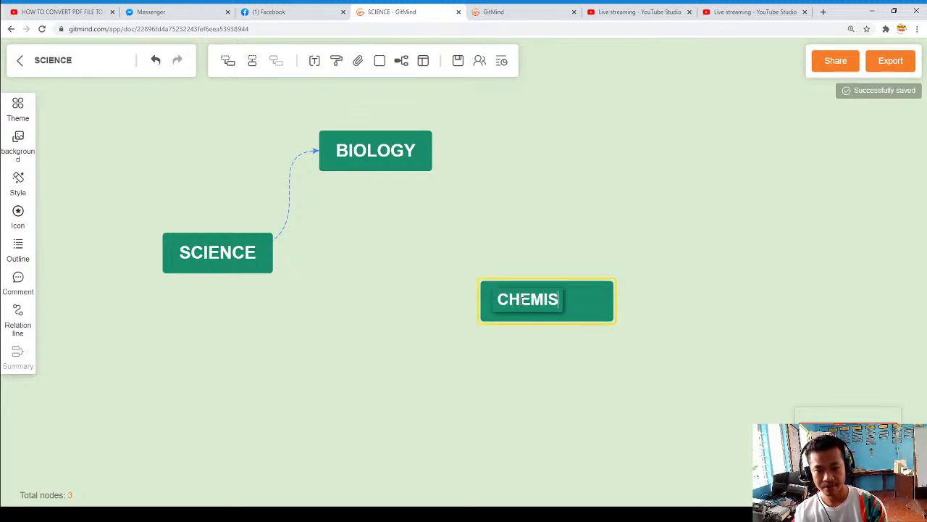
{"action": "type", "text": "TRY"}
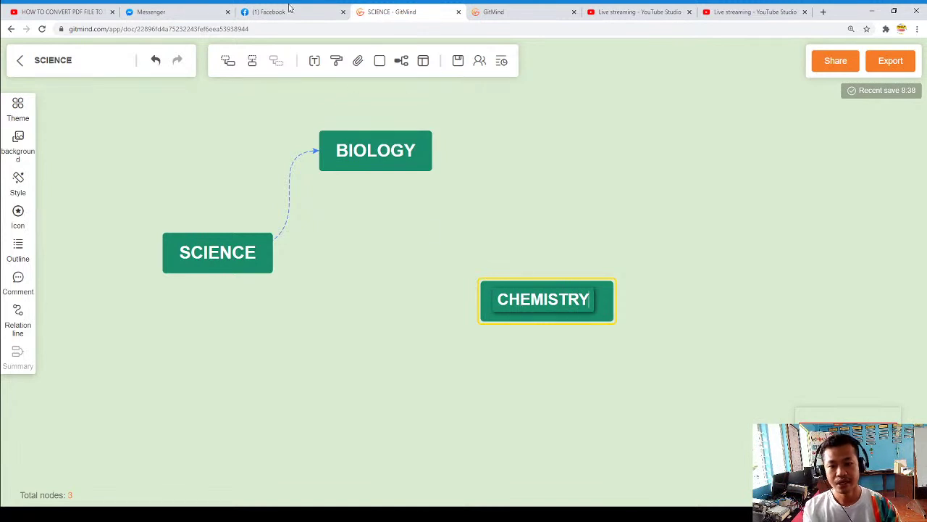
{"action": "left_click_drag", "start_coordinate": [547, 318], "coordinate": [437, 288]}
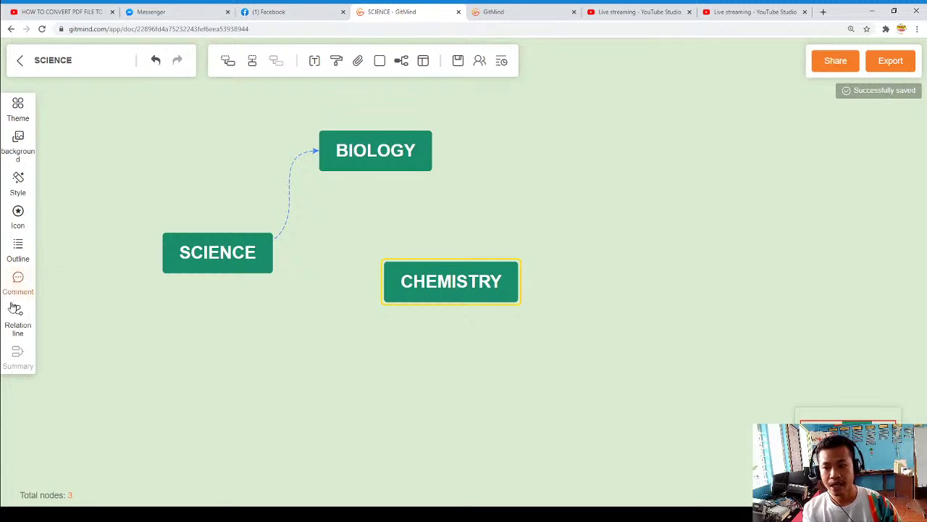
{"action": "left_click", "coordinate": [197, 250]}
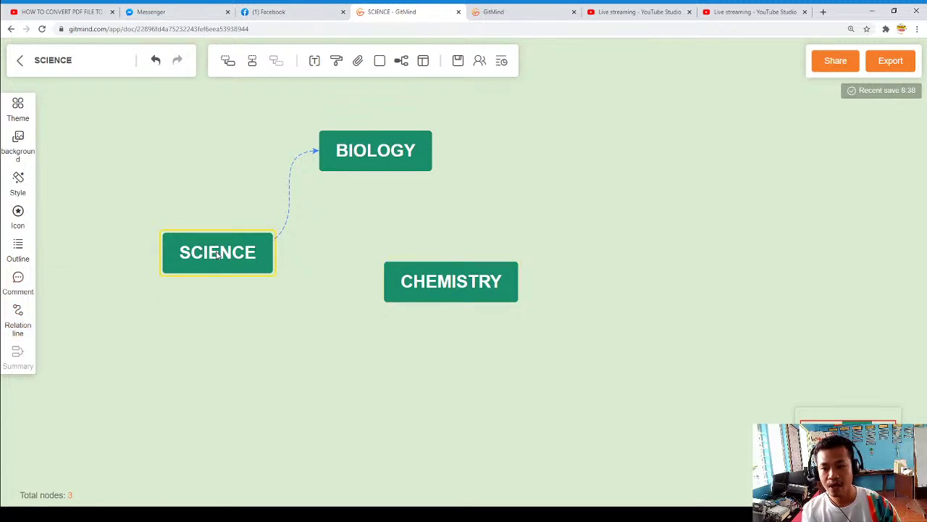
{"action": "left_click", "coordinate": [459, 285]}
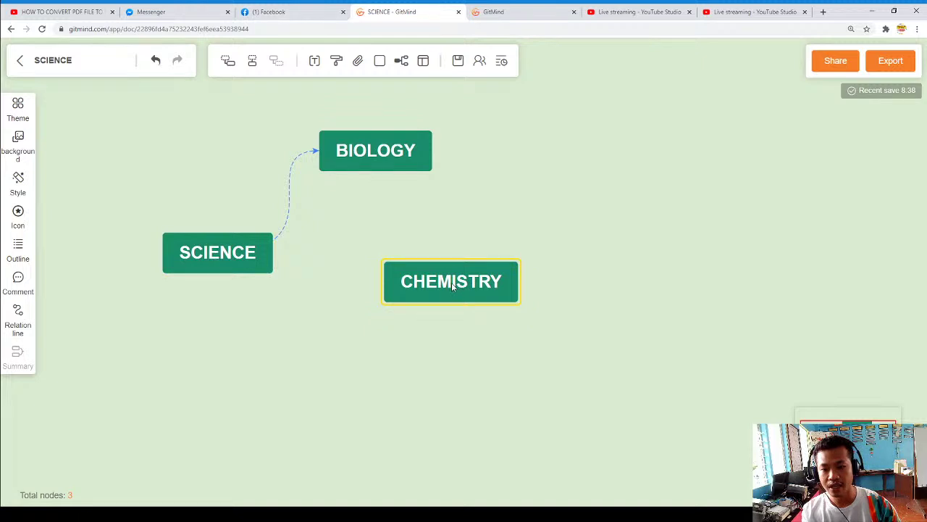
{"action": "left_click", "coordinate": [18, 315]}
{"action": "left_click", "coordinate": [245, 271]}
Connect the SCIENCE node to the CHEMISTRY node with a relation line
{"action": "left_click", "coordinate": [261, 258]}
{"action": "left_click", "coordinate": [340, 262]}
{"action": "left_click", "coordinate": [17, 316]}
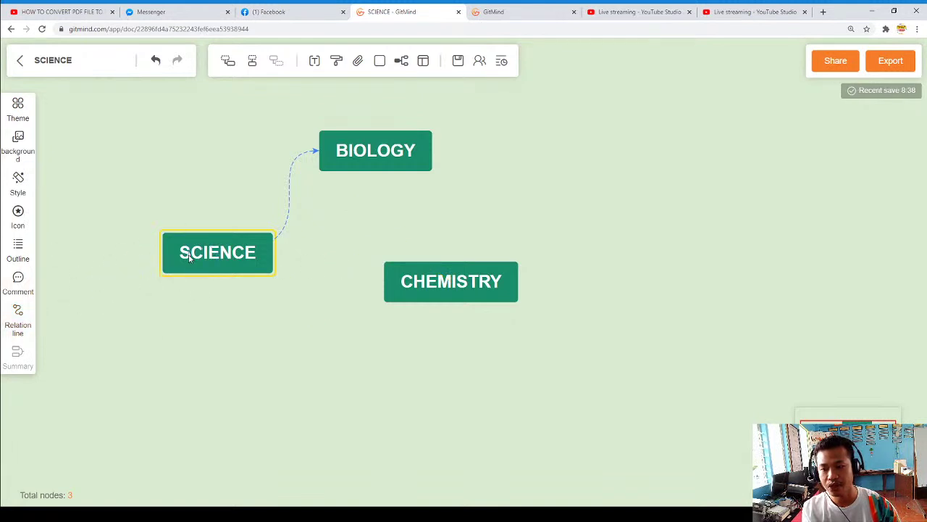
{"action": "left_click", "coordinate": [387, 290]}
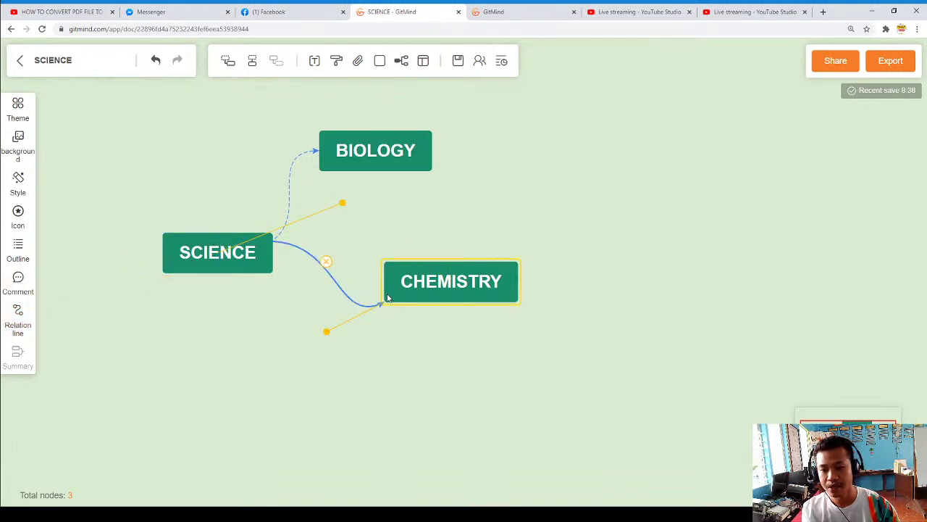
{"action": "left_click", "coordinate": [314, 319]}
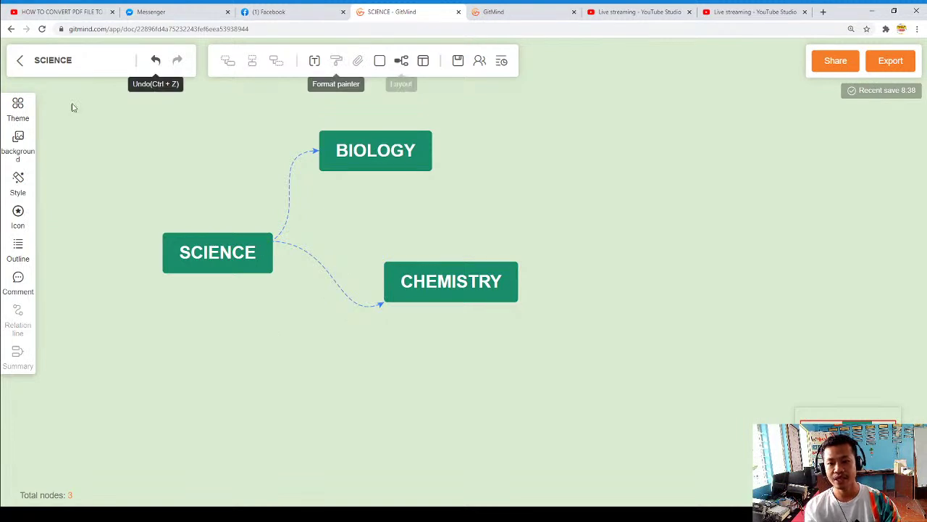
Move CHEMISTRY down beneath BIOLOGY and reposition SCIENCE with its linked nodes slightly up and left on the canvas
{"action": "left_click_drag", "start_coordinate": [437, 303], "coordinate": [378, 394]}
{"action": "left_click_drag", "start_coordinate": [232, 256], "coordinate": [154, 250]}
{"action": "mouse_move", "coordinate": [302, 161]}
{"action": "left_mouse_down"}
{"action": "mouse_move", "coordinate": [324, 160]}
{"action": "mouse_move", "coordinate": [311, 155]}
{"action": "left_mouse_up"}
{"action": "left_click", "coordinate": [145, 249]}
{"action": "left_click_drag", "start_coordinate": [145, 248], "coordinate": [234, 248]}
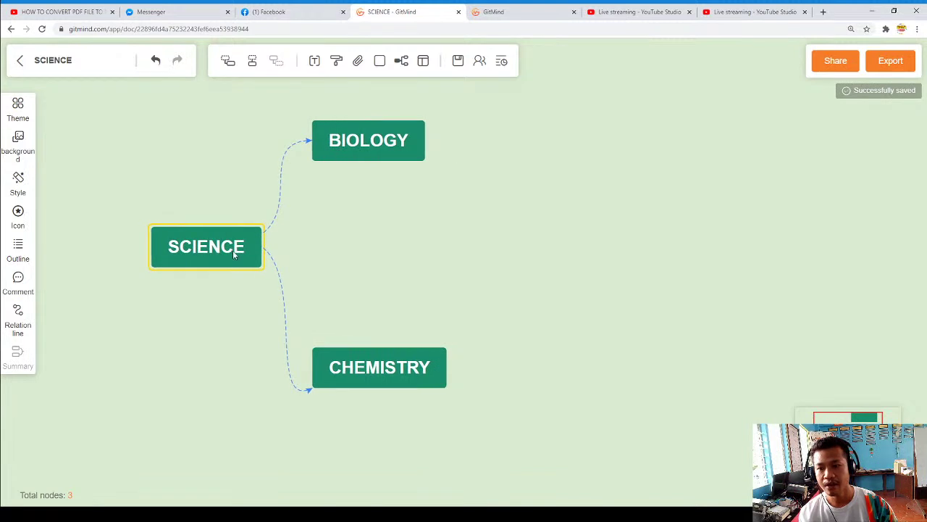
{"action": "left_click", "coordinate": [199, 354]}
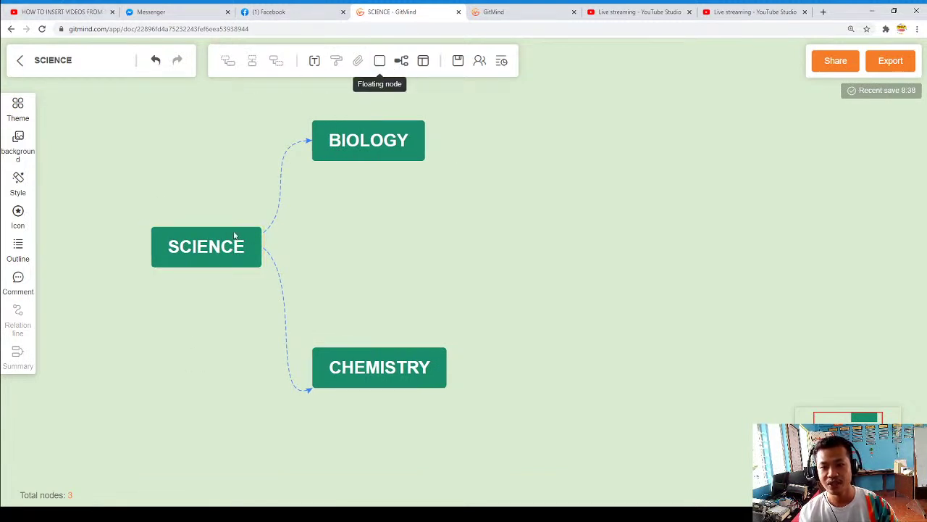
Add a floating node labelled PHYSICS and place it below and to the left of the SCIENCE node
{"action": "left_click", "coordinate": [376, 64]}
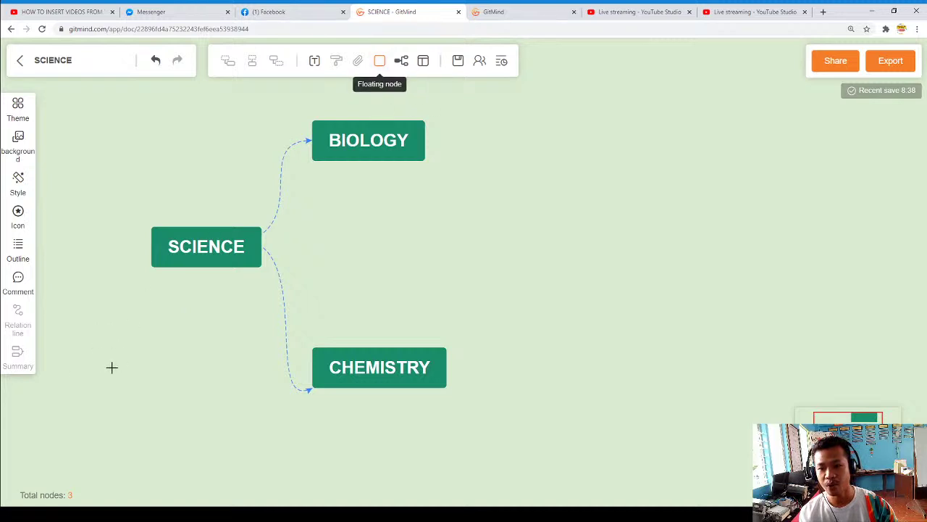
{"action": "left_click_drag", "start_coordinate": [78, 344], "coordinate": [120, 371]}
{"action": "double_click", "coordinate": [119, 369]}
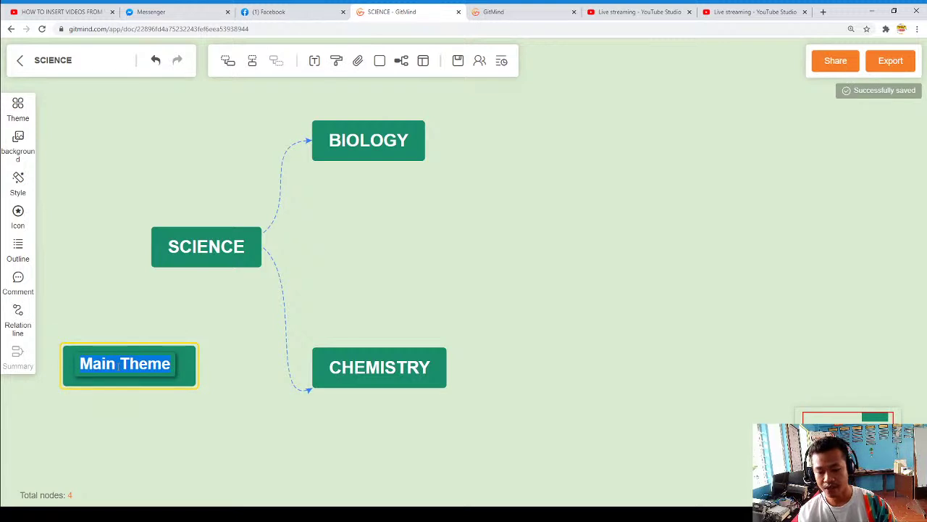
{"action": "type", "text": "PHYSICS"}
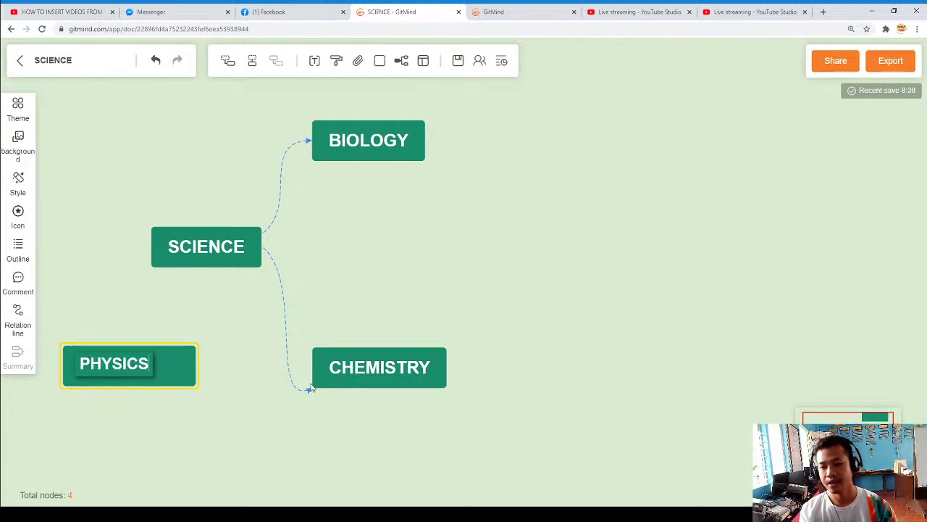
{"action": "left_click", "coordinate": [261, 410]}
{"action": "left_click_drag", "start_coordinate": [136, 364], "coordinate": [134, 391]}
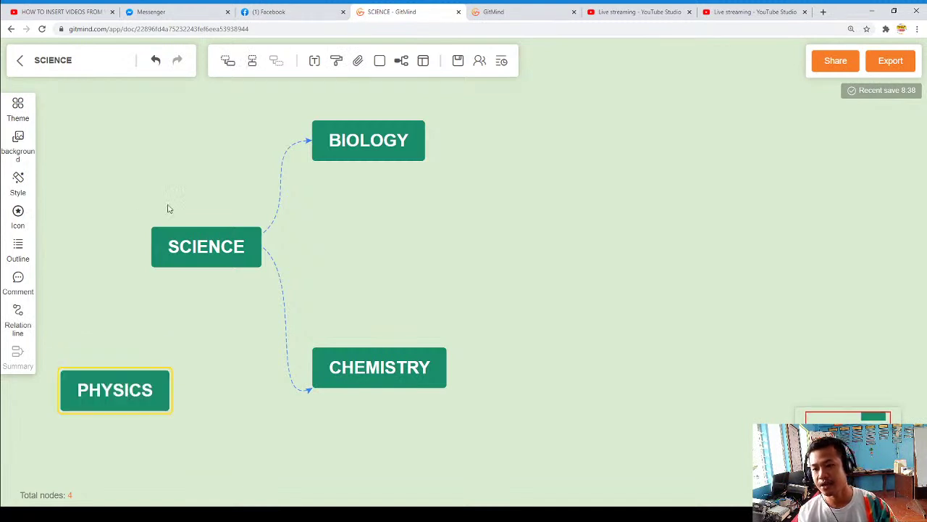
Connect SCIENCE to PHYSICS with a relation line and shift the linked nodes slightly up and left
{"action": "left_click", "coordinate": [198, 257]}
{"action": "left_click", "coordinate": [18, 316]}
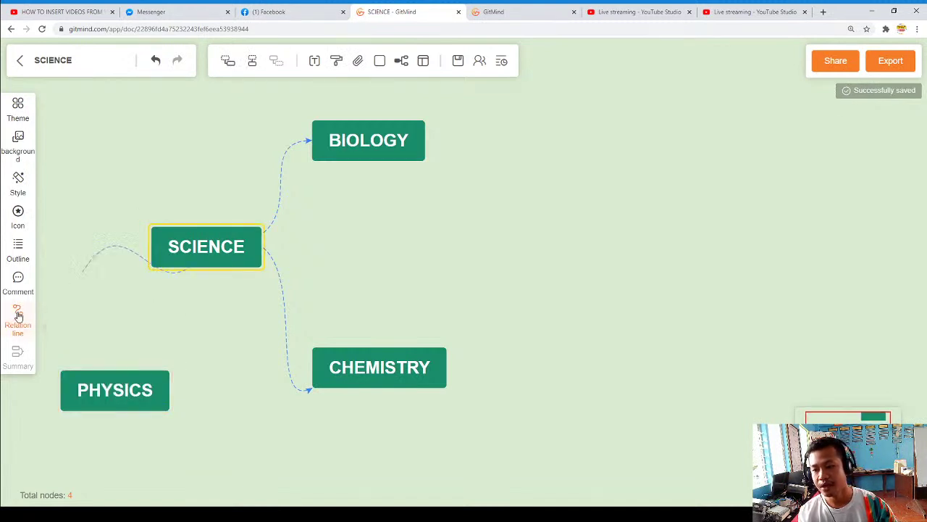
{"action": "left_click", "coordinate": [109, 377]}
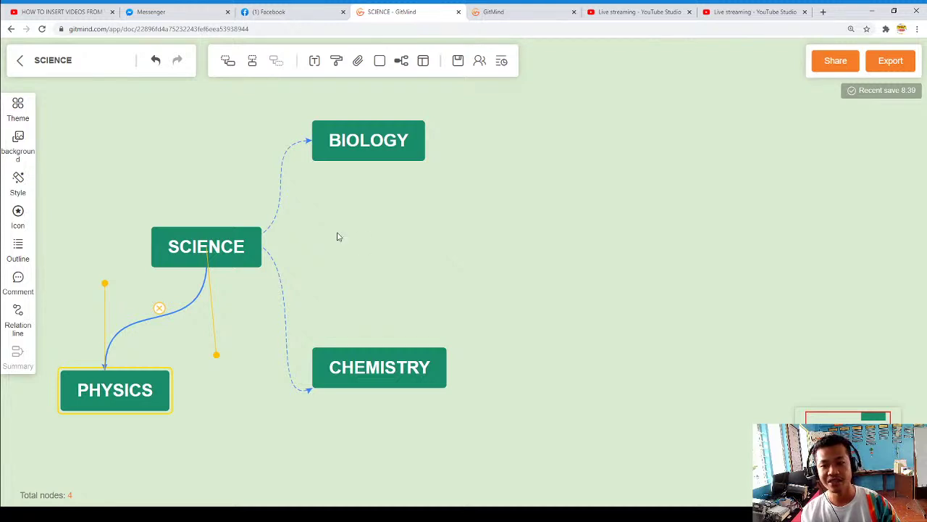
{"action": "left_click", "coordinate": [230, 254]}
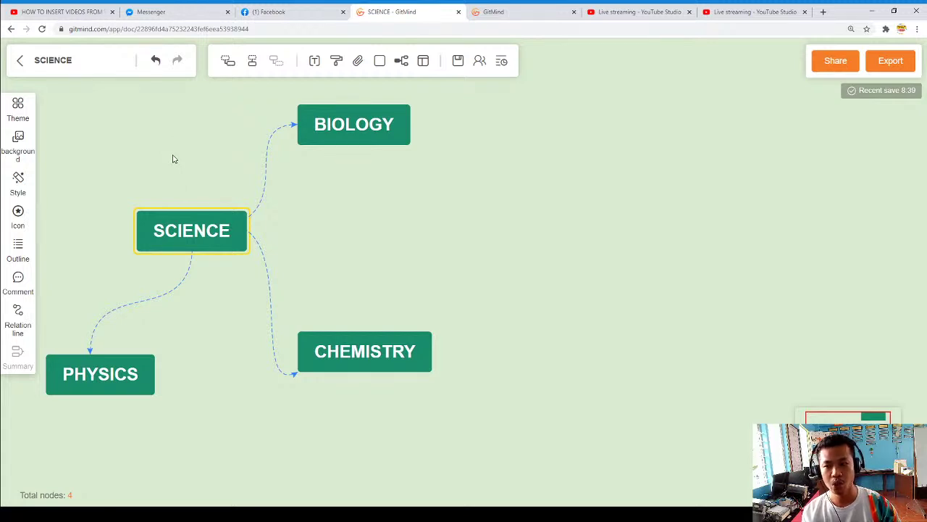
{"action": "left_click", "coordinate": [211, 154]}
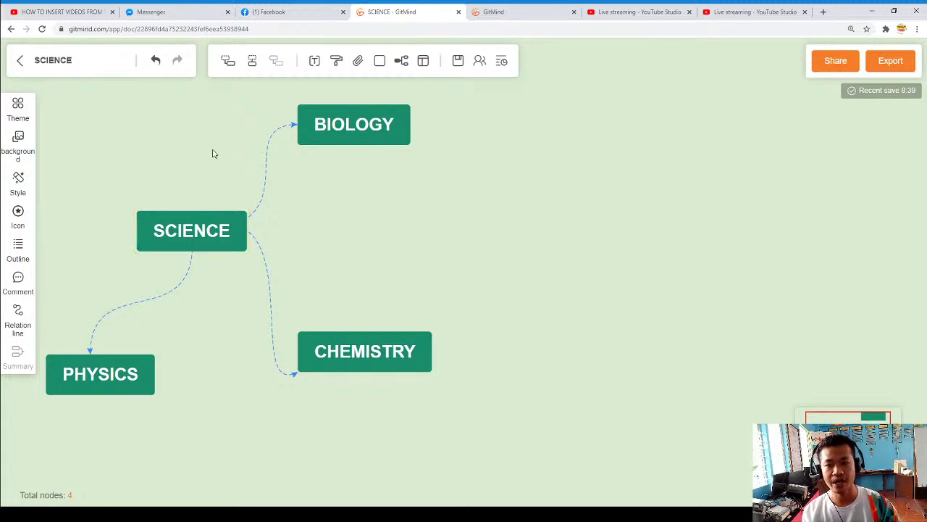
Add a floating node labelled Anatomy and place it to the right of the BIOLOGY node
{"action": "left_click", "coordinate": [395, 130]}
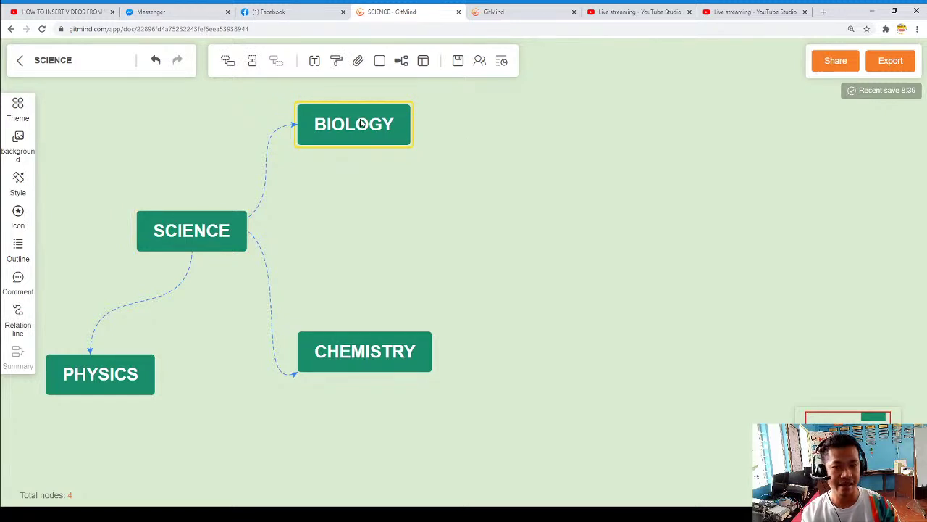
{"action": "left_click", "coordinate": [380, 61]}
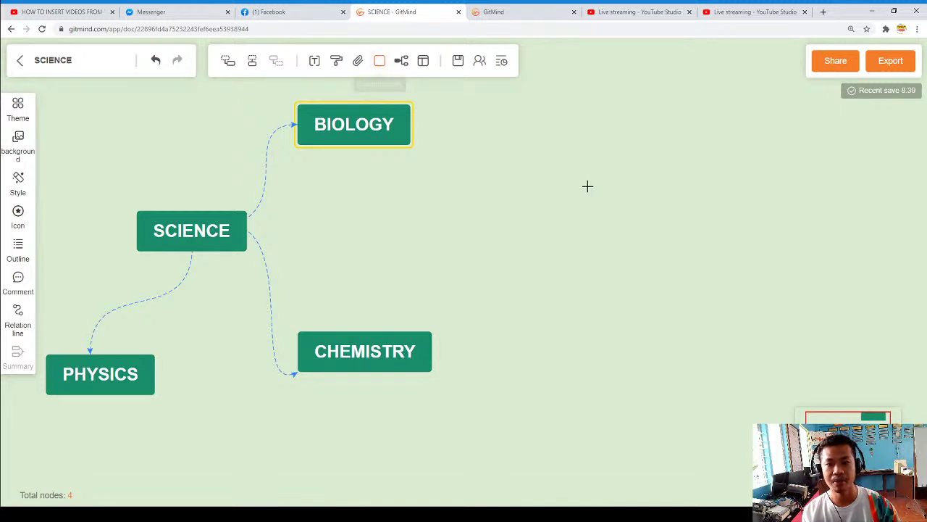
{"action": "left_click_drag", "start_coordinate": [540, 89], "coordinate": [654, 148]}
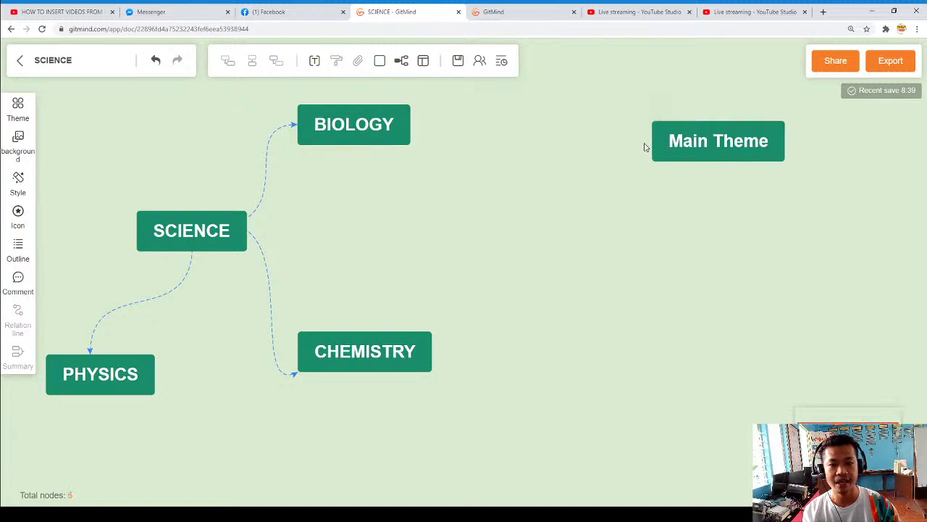
{"action": "double_click", "coordinate": [687, 143]}
{"action": "type", "text": "Anto"}
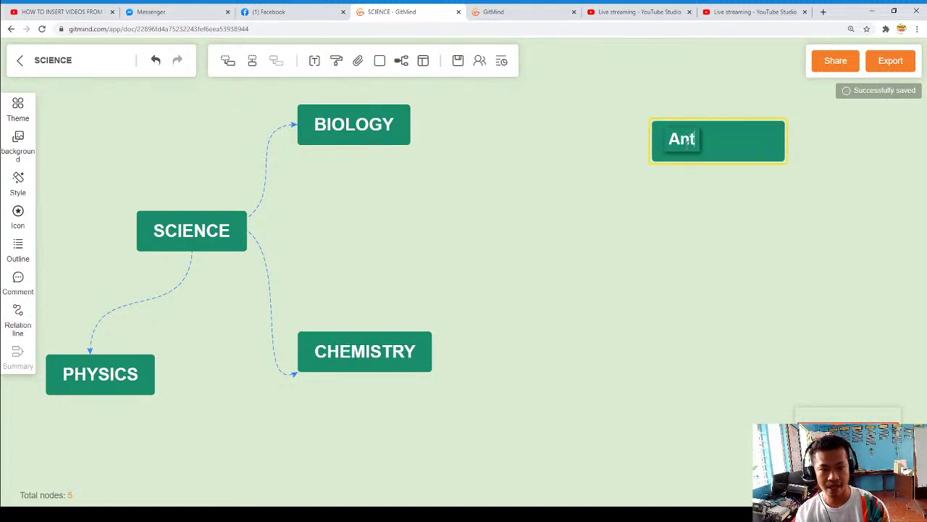
{"action": "key", "text": "BackSpace"}
{"action": "key", "text": "BackSpace"}
{"action": "type", "text": "ato"}
{"action": "type", "text": "muy"}
{"action": "key", "text": "BackSpace"}
{"action": "key", "text": "BackSpace"}
{"action": "type", "text": "y"}
{"action": "left_click_drag", "start_coordinate": [700, 153], "coordinate": [557, 110]}
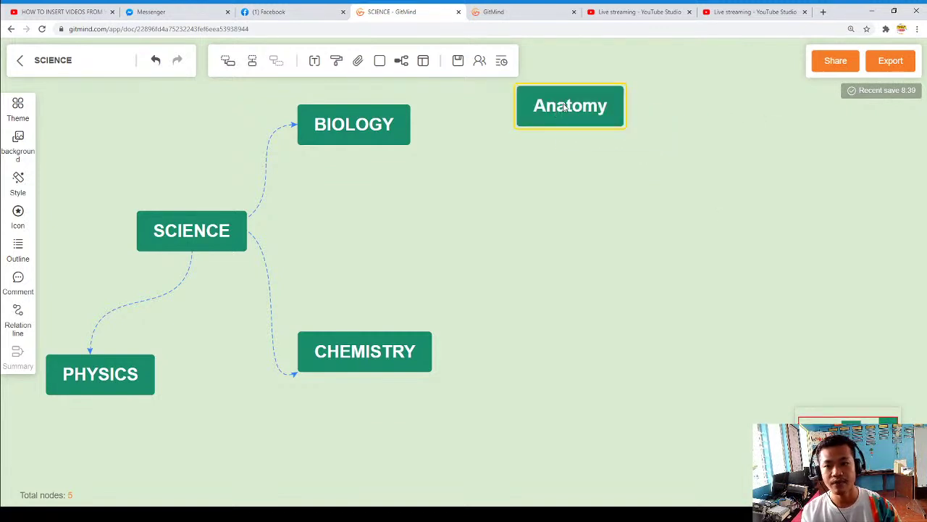
{"action": "left_click", "coordinate": [365, 114]}
{"action": "left_click", "coordinate": [18, 312]}
{"action": "left_click", "coordinate": [510, 106]}
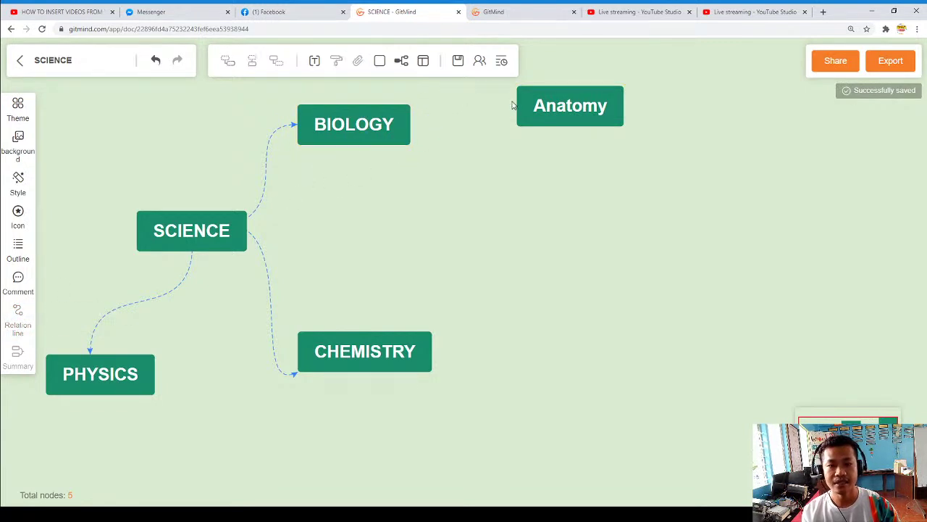
Connect BIOLOGY to Anatomy with a relation line and shift the linked nodes down and slightly left
{"action": "left_click", "coordinate": [410, 124]}
{"action": "left_click", "coordinate": [18, 317]}
{"action": "left_click", "coordinate": [522, 107]}
{"action": "left_click", "coordinate": [195, 242]}
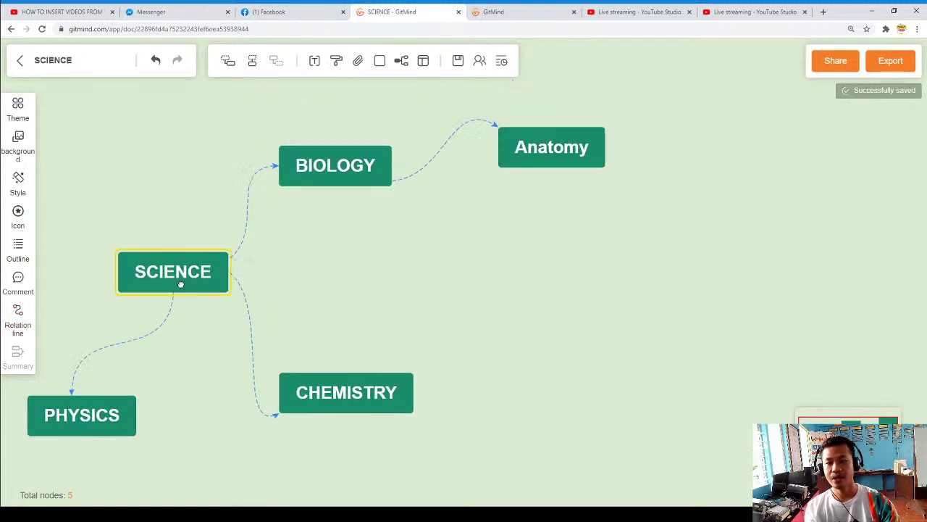
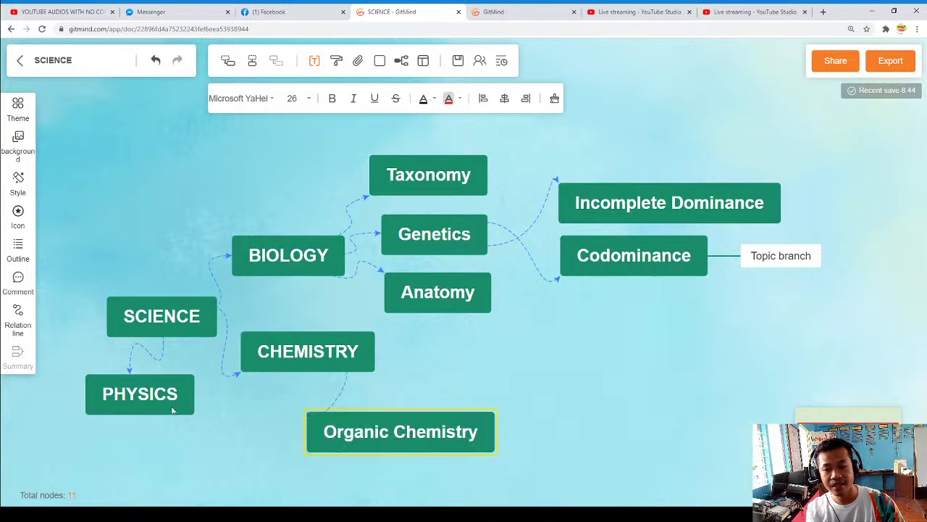
Nudge PHYSICS slightly right, shift SCIENCE with its linked nodes up and left, and save the mind map
{"action": "mouse_move", "coordinate": [171, 412]}
{"action": "left_mouse_down"}
{"action": "mouse_move", "coordinate": [156, 428]}
{"action": "mouse_move", "coordinate": [159, 410]}
{"action": "left_mouse_up"}
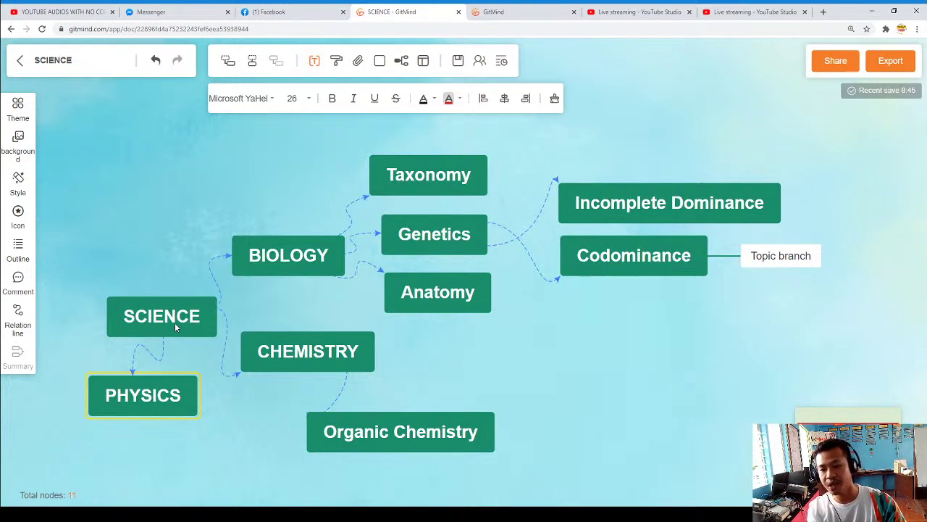
{"action": "left_click_drag", "start_coordinate": [181, 324], "coordinate": [145, 308]}
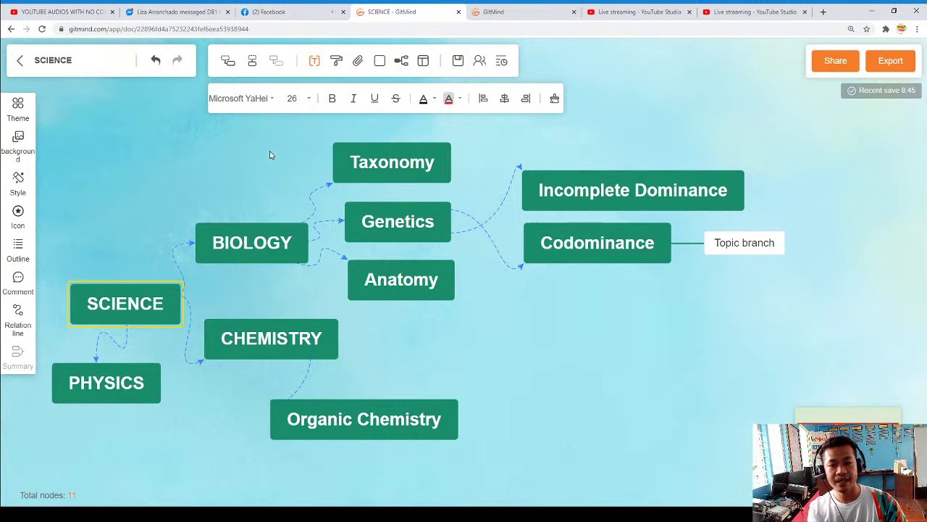
{"action": "left_click", "coordinate": [459, 62]}
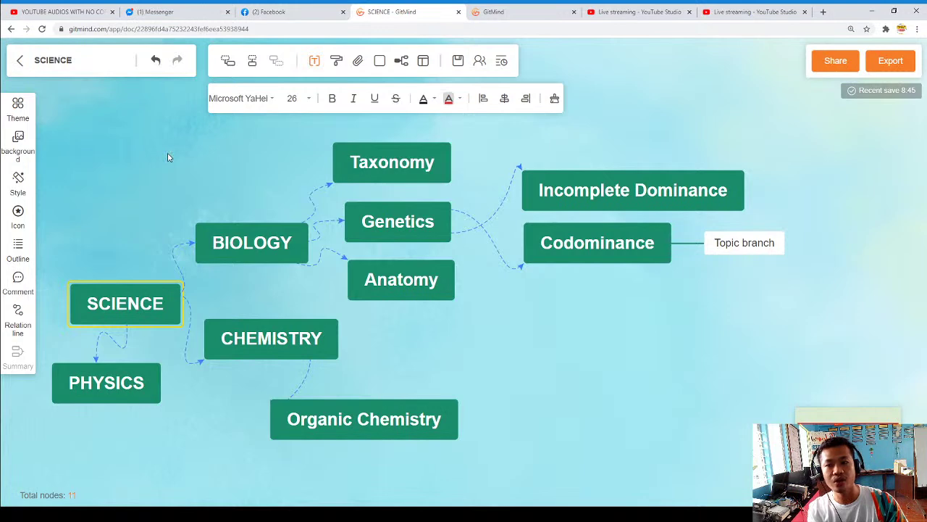
Check the My Mindmap document list in the other GitMind browser tab and return to the SCIENCE map
{"action": "left_click", "coordinate": [510, 11]}
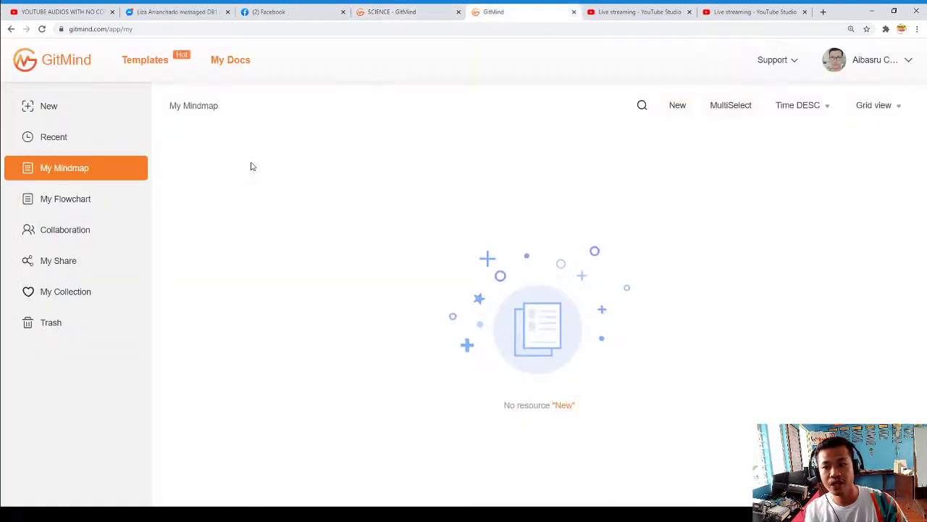
{"action": "left_click", "coordinate": [417, 9]}
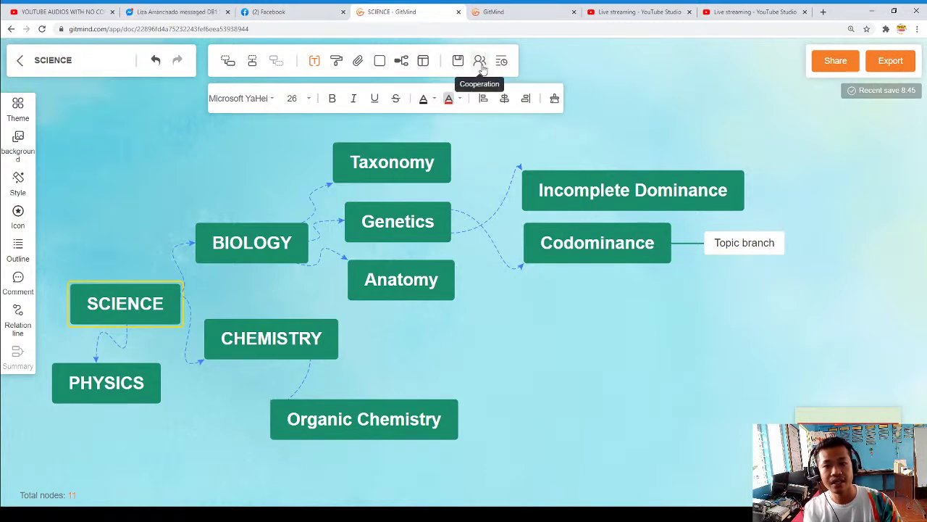
Open the outline of the SCIENCE map and review its list of topics
{"action": "left_click", "coordinate": [25, 256]}
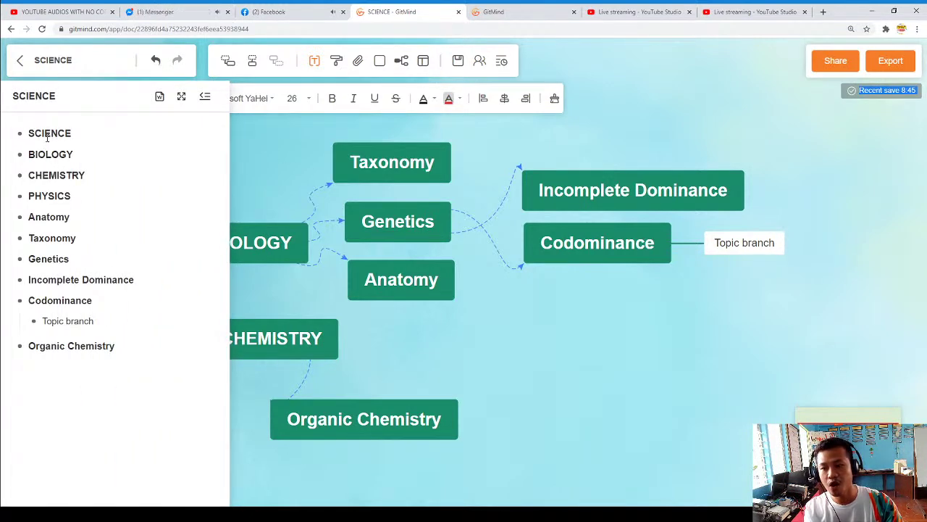
{"action": "left_click_drag", "start_coordinate": [49, 132], "coordinate": [64, 202]}
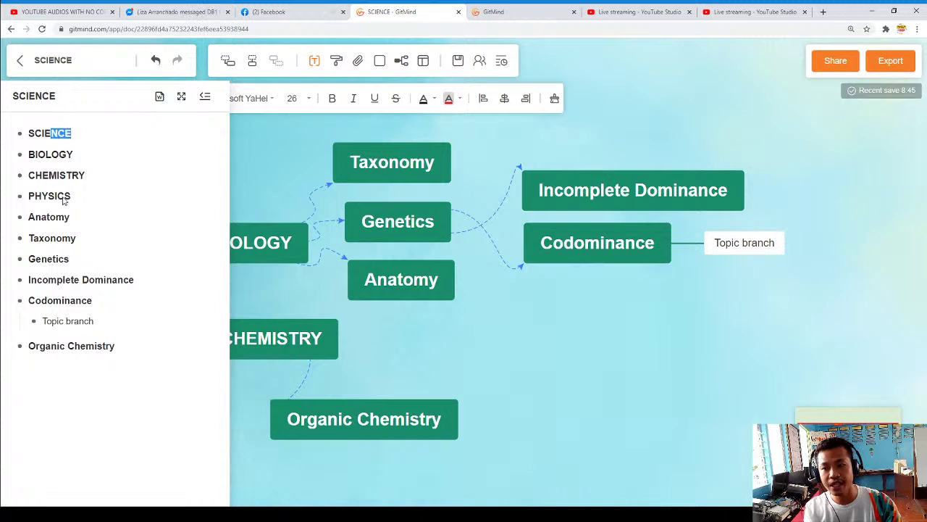
Jump to Topic branch, Codominance and Incomplete Dominance on the canvas from the outline, and close the outline
{"action": "left_click", "coordinate": [86, 320]}
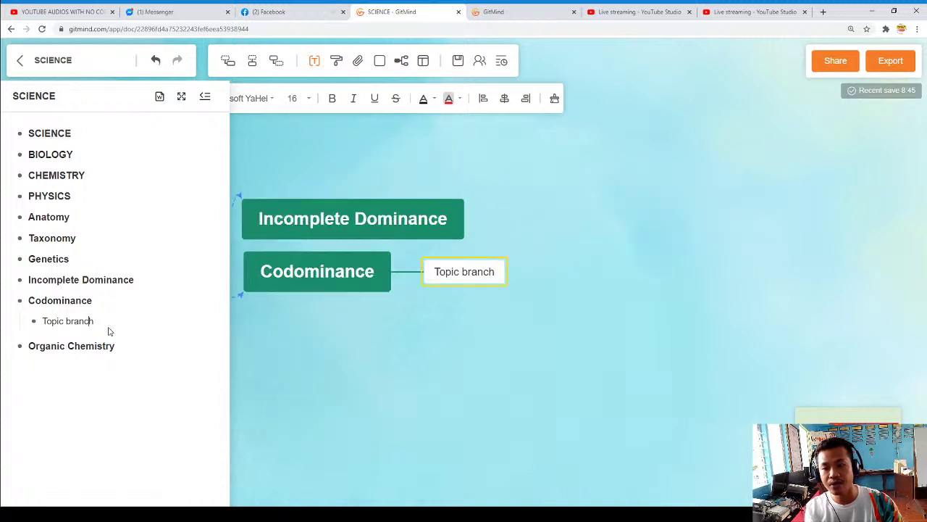
{"action": "left_click", "coordinate": [78, 300]}
{"action": "left_click", "coordinate": [80, 282]}
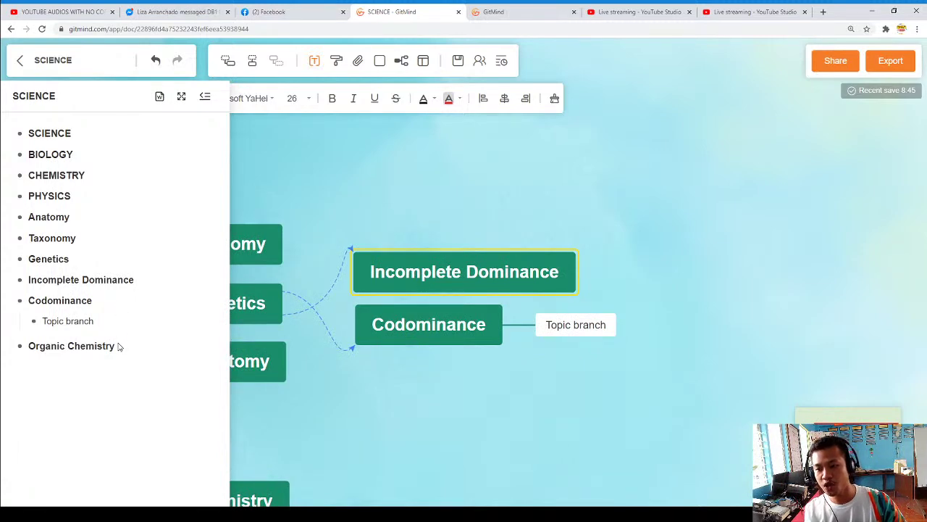
{"action": "left_click_drag", "start_coordinate": [56, 133], "coordinate": [73, 134]}
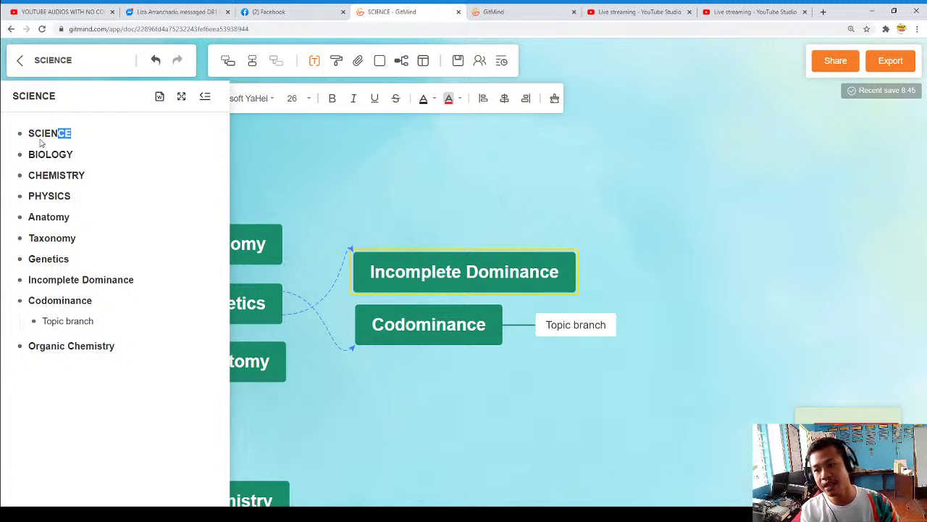
{"action": "left_click", "coordinate": [205, 96]}
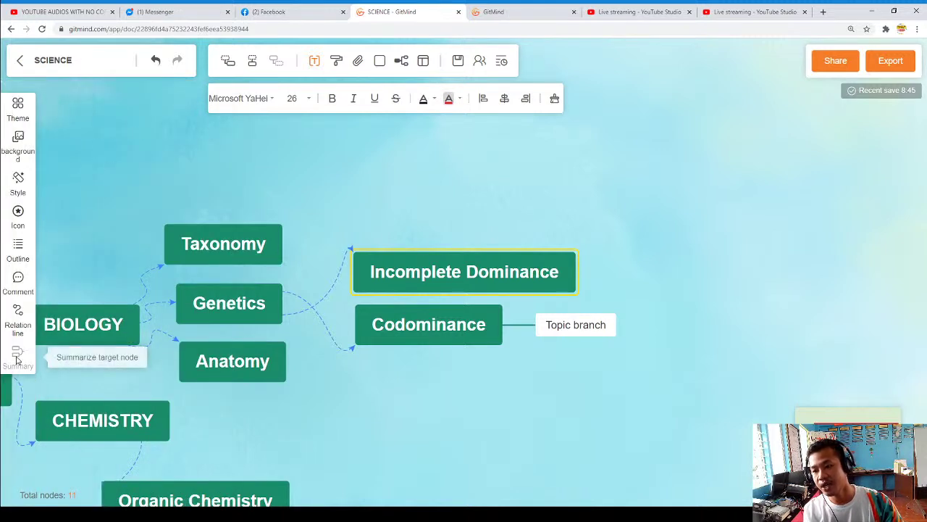
Browse the icon library, from the Priority icons down to the Logo icons, without inserting any, and close it
{"action": "left_click", "coordinate": [18, 216]}
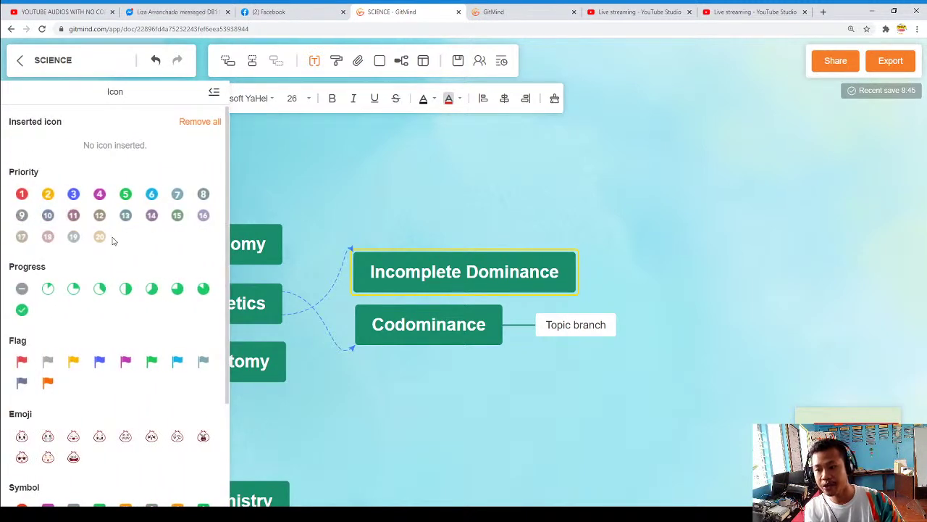
{"action": "scroll", "coordinate": [120, 319], "scroll_direction": "down", "scroll_amount": 2}
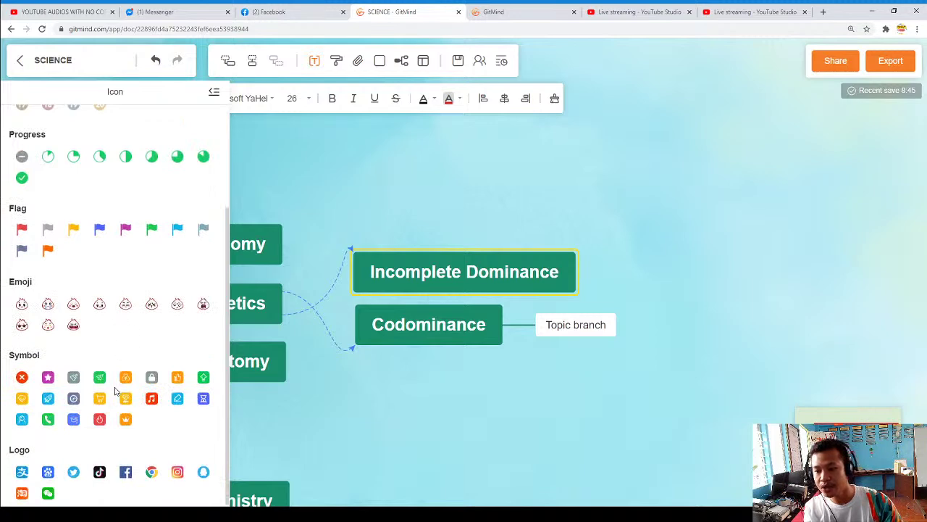
{"action": "scroll", "coordinate": [115, 391], "scroll_direction": "up", "scroll_amount": 2}
{"action": "left_click", "coordinate": [213, 93]}
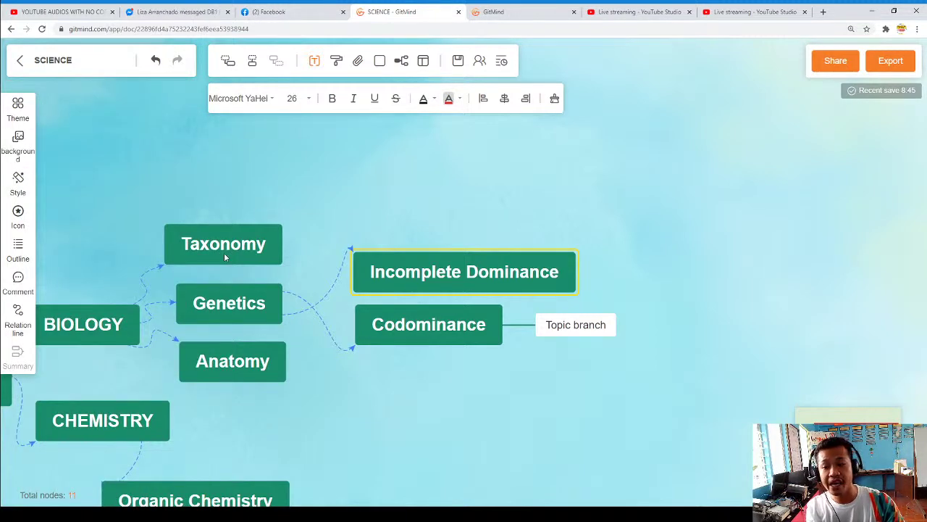
Nudge BIOLOGY slightly left and up, and shift SCIENCE with its linked nodes to the right and slightly up
{"action": "mouse_move", "coordinate": [120, 326]}
{"action": "left_mouse_down"}
{"action": "mouse_move", "coordinate": [138, 299]}
{"action": "mouse_move", "coordinate": [121, 343]}
{"action": "mouse_move", "coordinate": [110, 328]}
{"action": "left_mouse_up"}
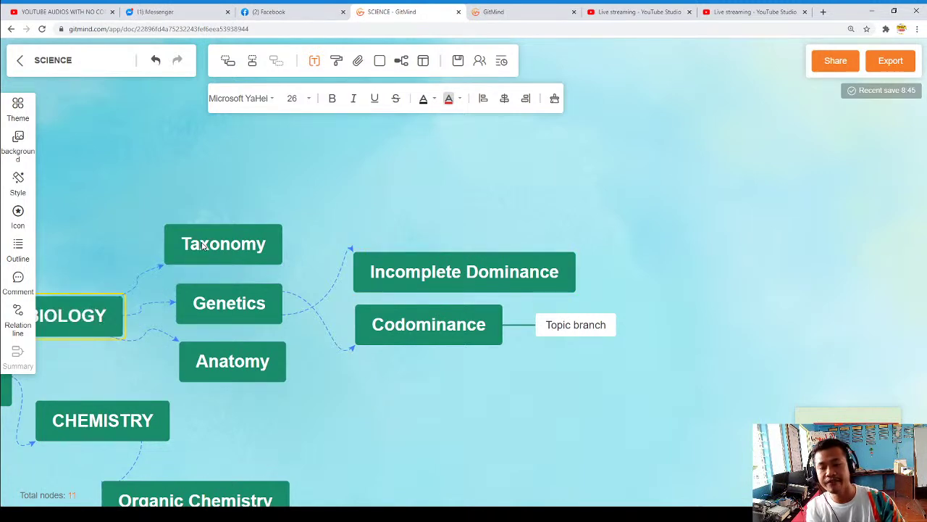
{"action": "scroll", "coordinate": [331, 437], "scroll_direction": "down", "scroll_amount": 1}
{"action": "left_click_drag", "start_coordinate": [350, 437], "coordinate": [497, 413]}
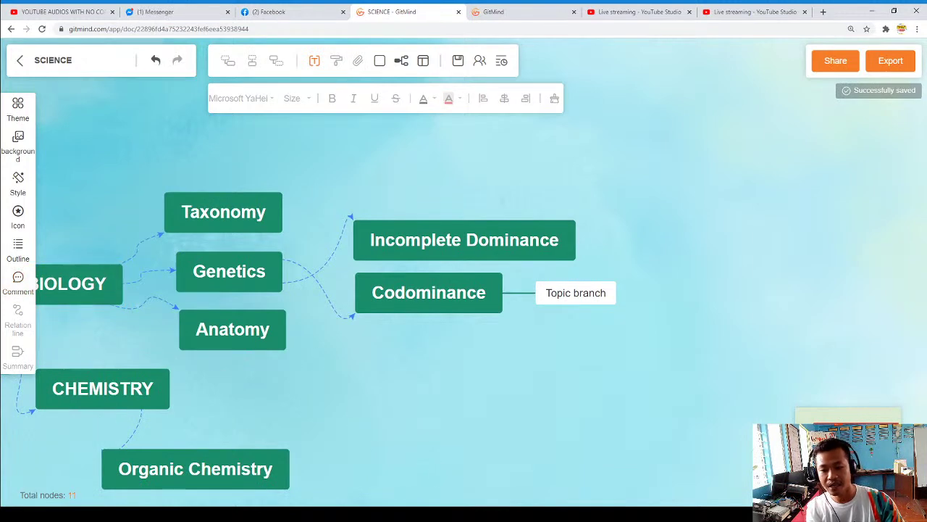
{"action": "scroll", "coordinate": [355, 380], "scroll_direction": "down", "scroll_amount": 1}
{"action": "scroll", "coordinate": [354, 381], "scroll_direction": "down", "scroll_amount": 1}
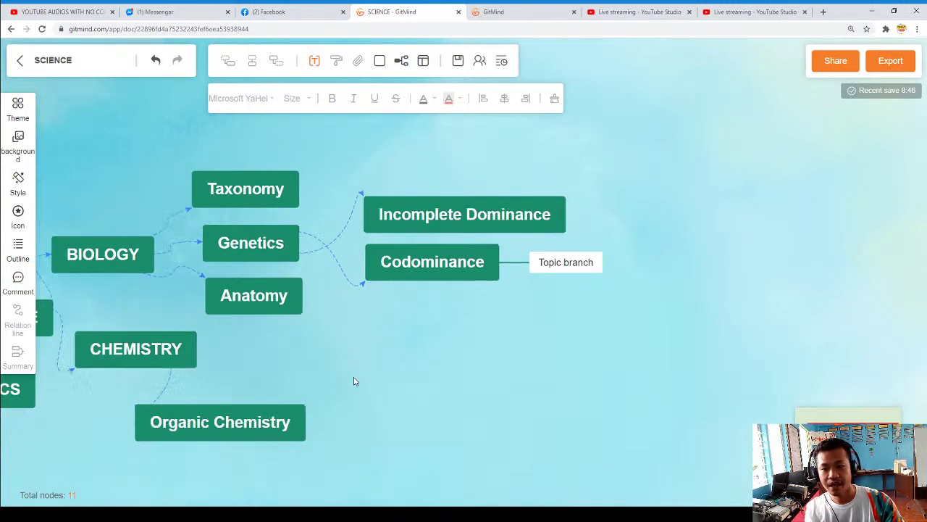
{"action": "scroll", "coordinate": [355, 380], "scroll_direction": "down", "scroll_amount": 2}
{"action": "scroll", "coordinate": [326, 372], "scroll_direction": "down", "scroll_amount": 1}
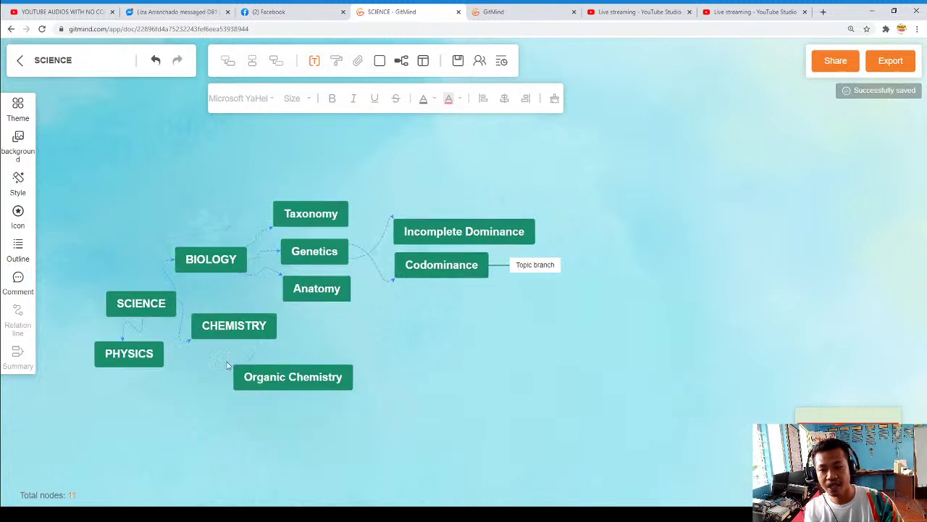
{"action": "left_click_drag", "start_coordinate": [155, 310], "coordinate": [195, 297]}
{"action": "scroll", "coordinate": [228, 306], "scroll_direction": "down", "scroll_amount": 1}
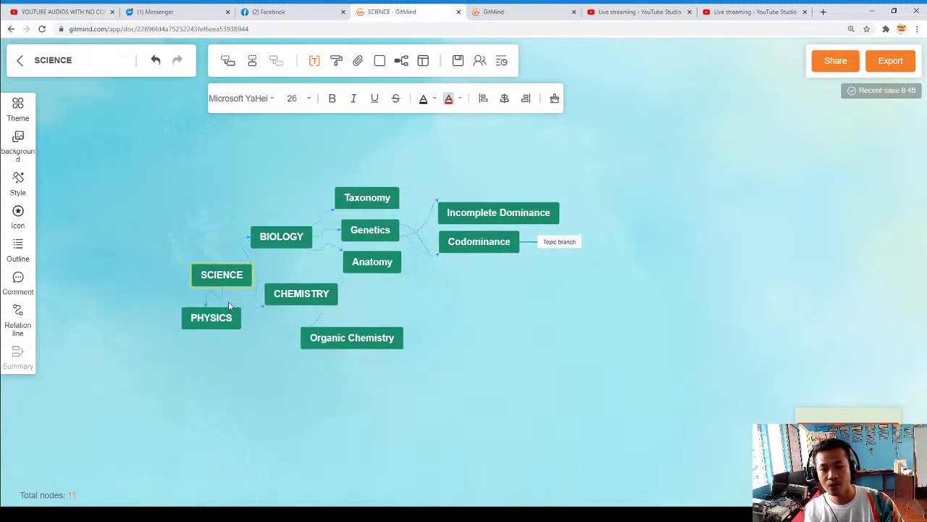
{"action": "scroll", "coordinate": [232, 280], "scroll_direction": "down", "scroll_amount": 1}
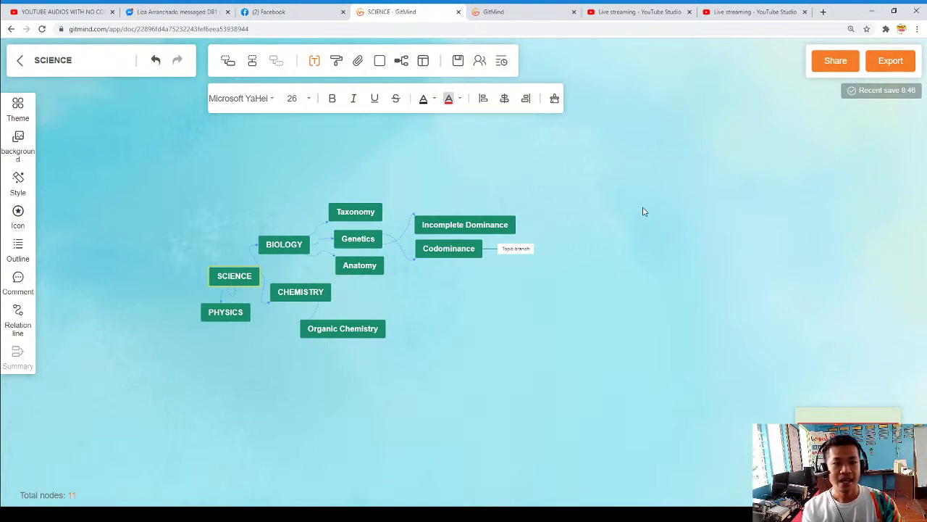
Open the map's sharing options, highlight the share link, and close them without copying the link
{"action": "left_click", "coordinate": [844, 65]}
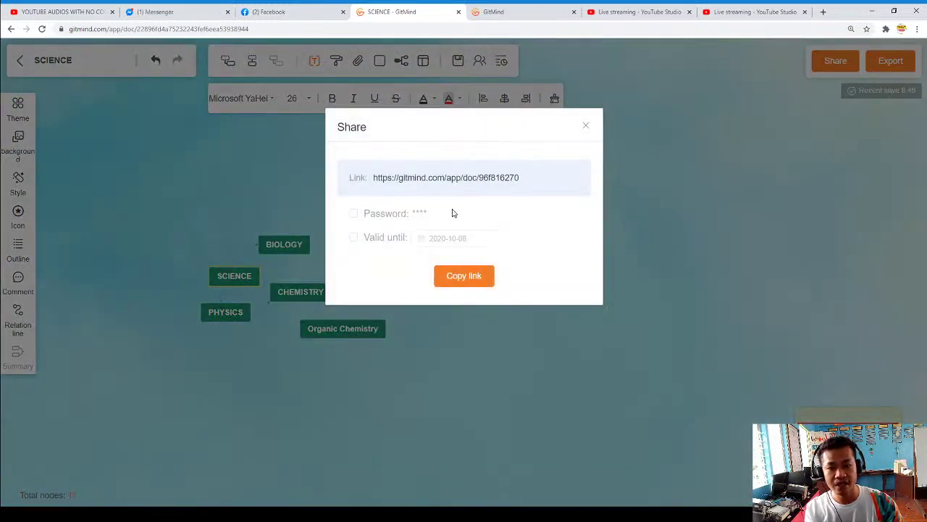
{"action": "triple_click", "coordinate": [430, 178]}
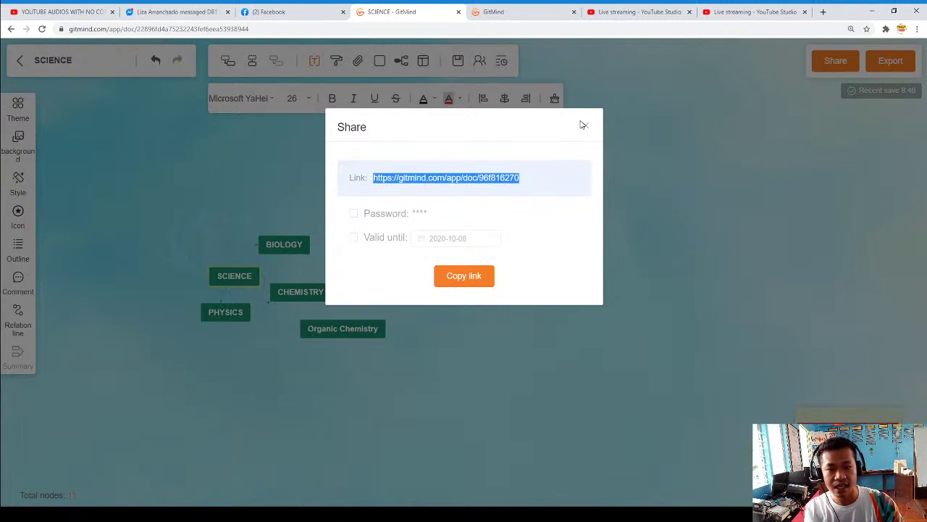
{"action": "left_click", "coordinate": [377, 219]}
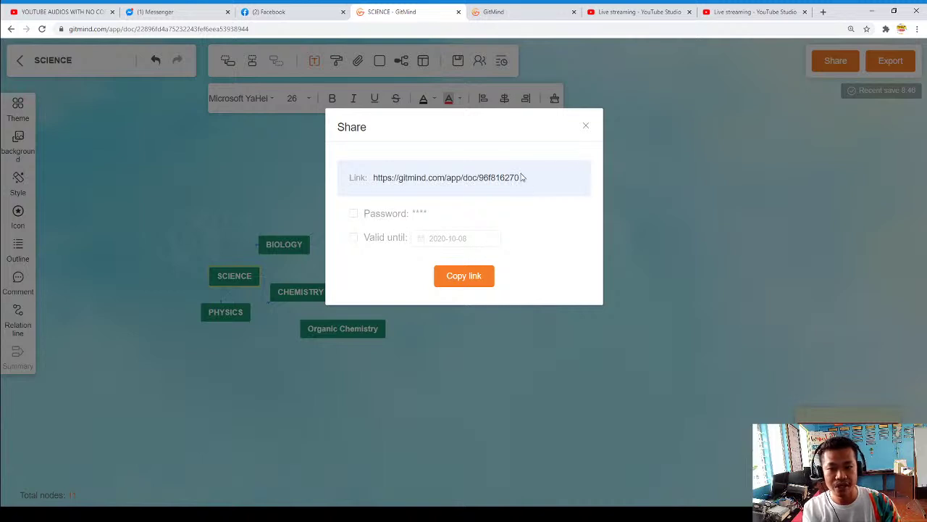
{"action": "triple_click", "coordinate": [422, 176]}
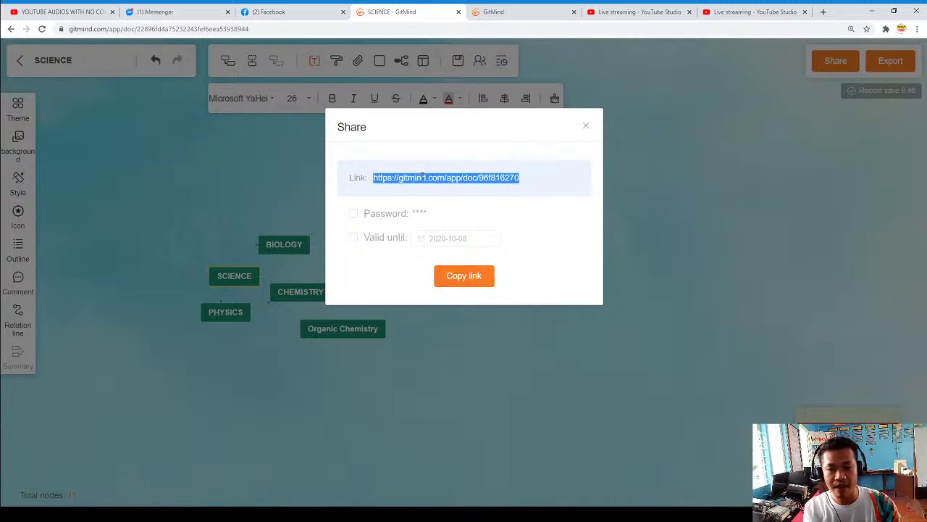
{"action": "left_click", "coordinate": [585, 126]}
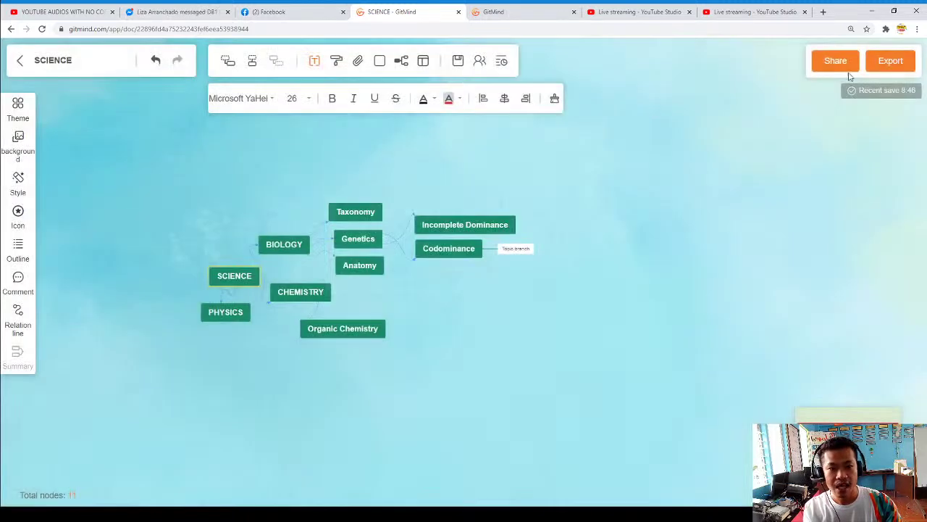
Export the SCIENCE mind map as a PDF and open the downloaded file
{"action": "left_click", "coordinate": [889, 64]}
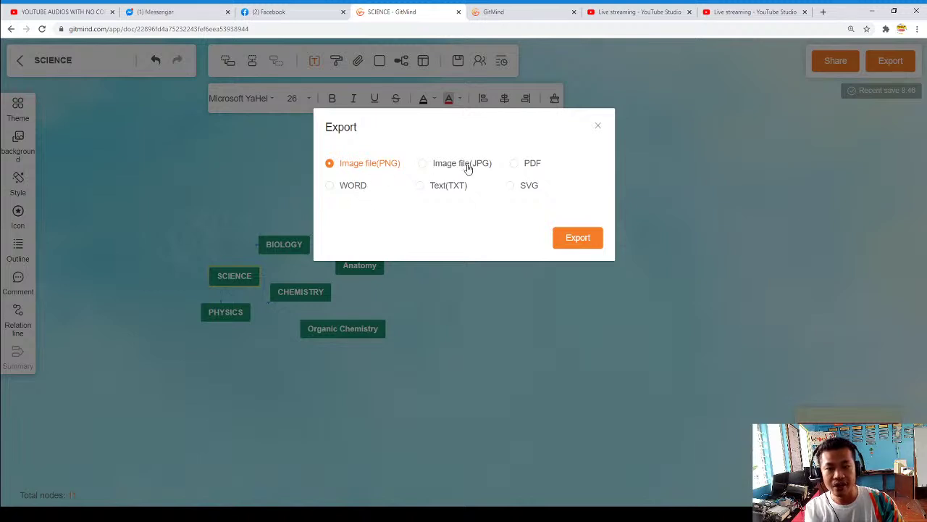
{"action": "left_click", "coordinate": [514, 163]}
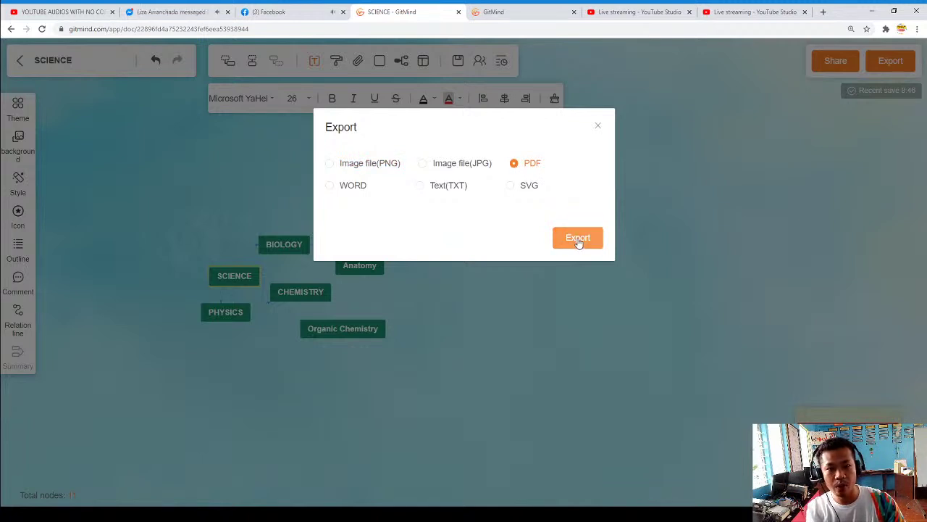
{"action": "left_click", "coordinate": [578, 239]}
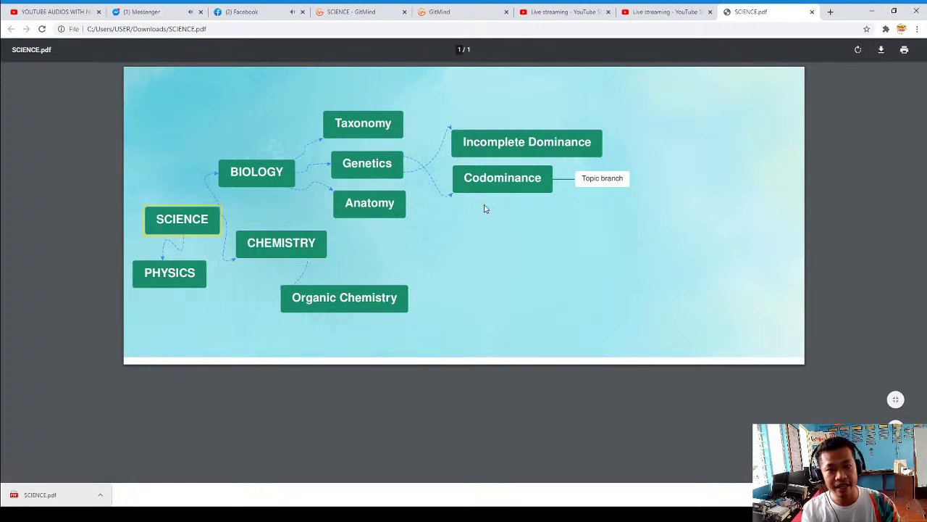
Return to the SCIENCE map, export it as a PNG image and open the downloaded file
{"action": "left_click", "coordinate": [368, 11]}
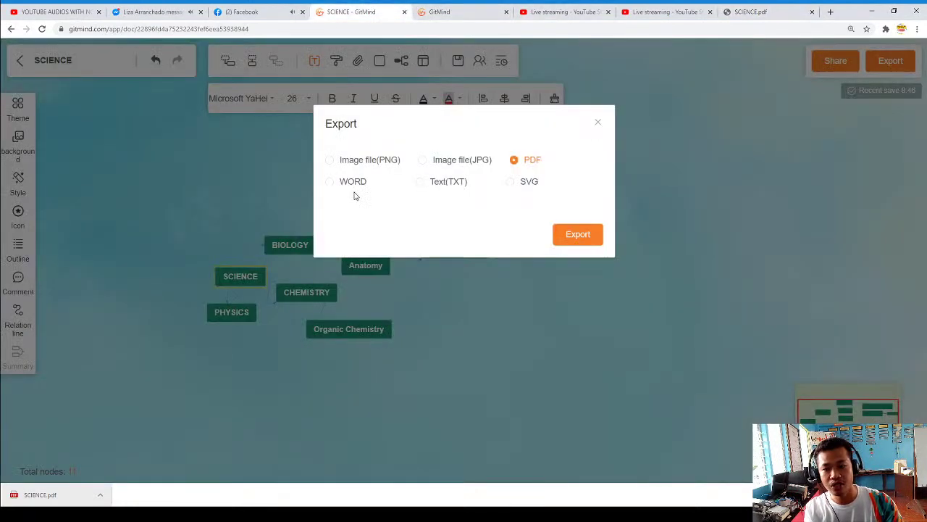
{"action": "left_click", "coordinate": [330, 160]}
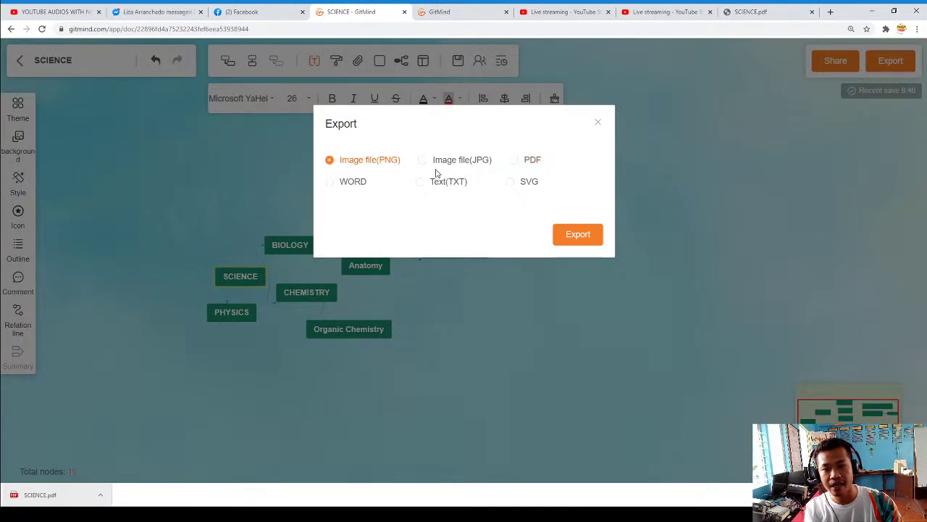
{"action": "left_click", "coordinate": [587, 239]}
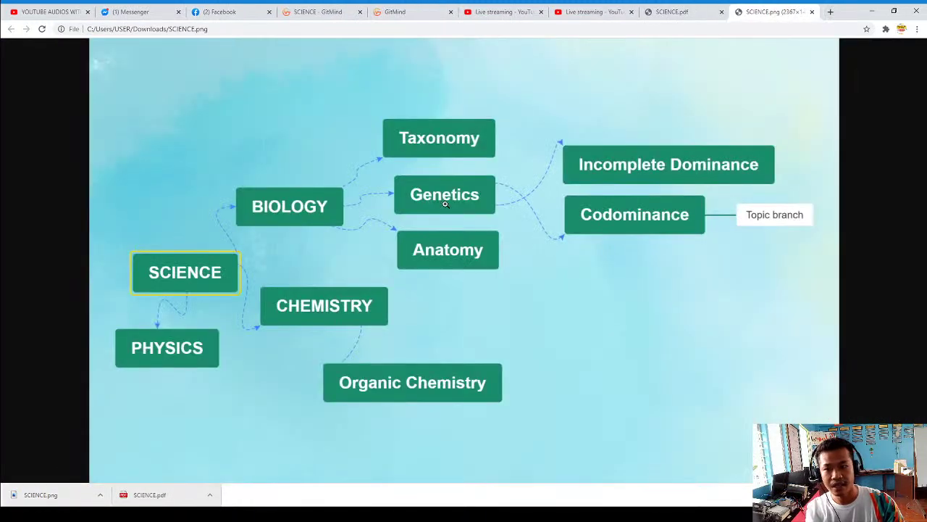
Compare the exported SCIENCE.pdf and SCIENCE.png, return to the mind map and close the export options
{"action": "left_click", "coordinate": [699, 11]}
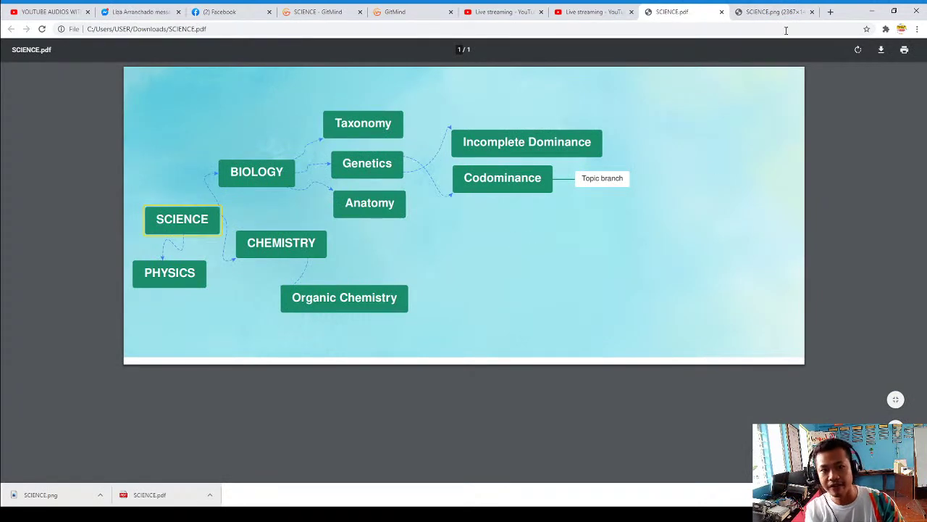
{"action": "left_click", "coordinate": [772, 10]}
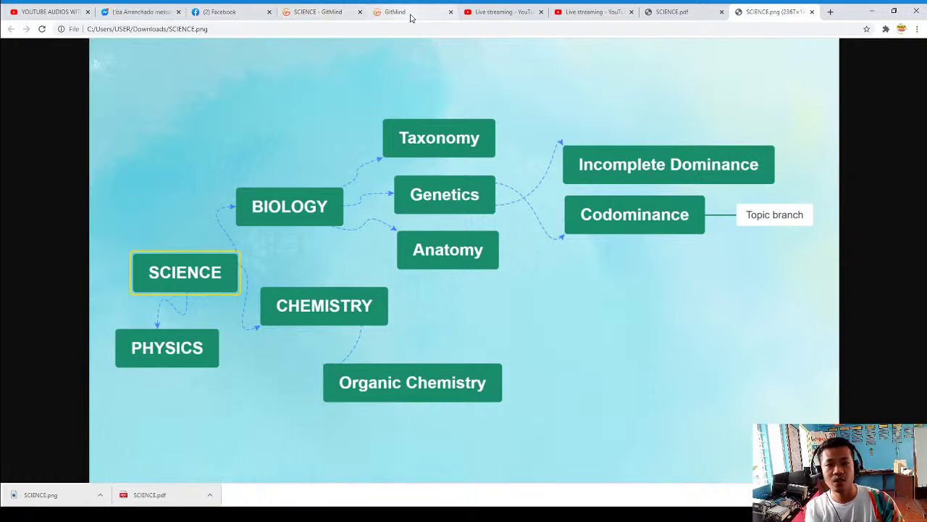
{"action": "left_click", "coordinate": [332, 10]}
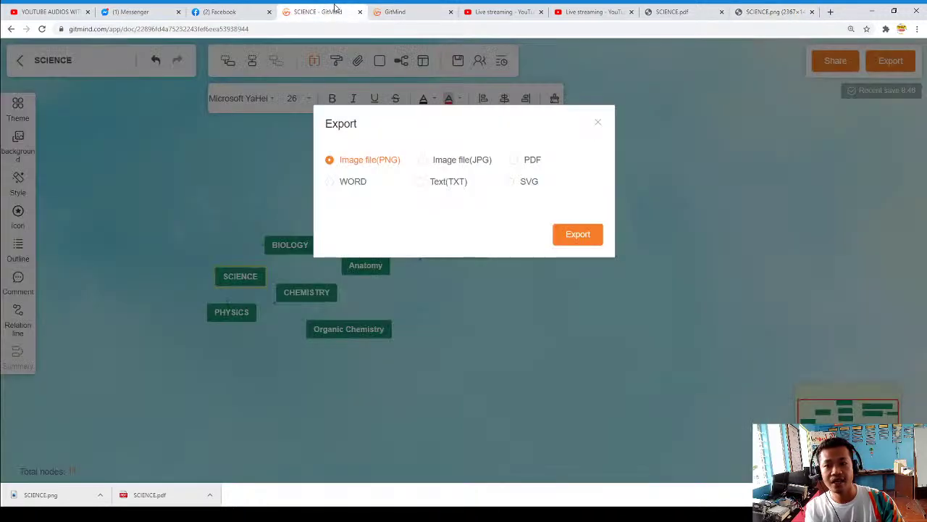
{"action": "left_click", "coordinate": [599, 125]}
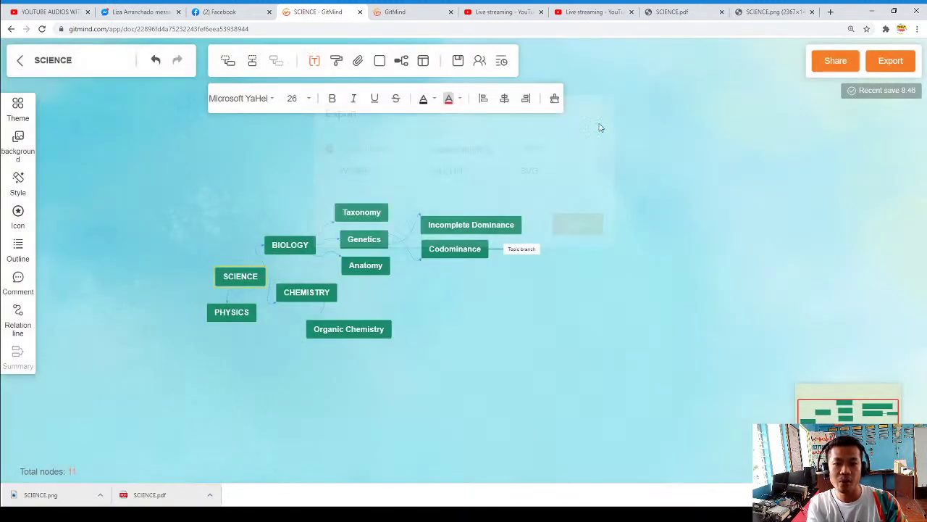